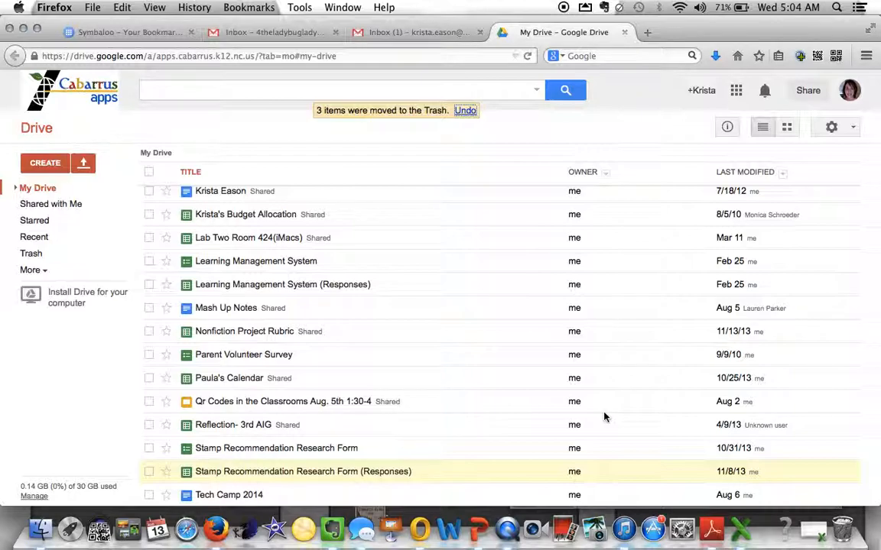
- Open Gmail from the Apps grid, then open Google Drive in a new tab from Gmail's apps menu
click(736, 91)
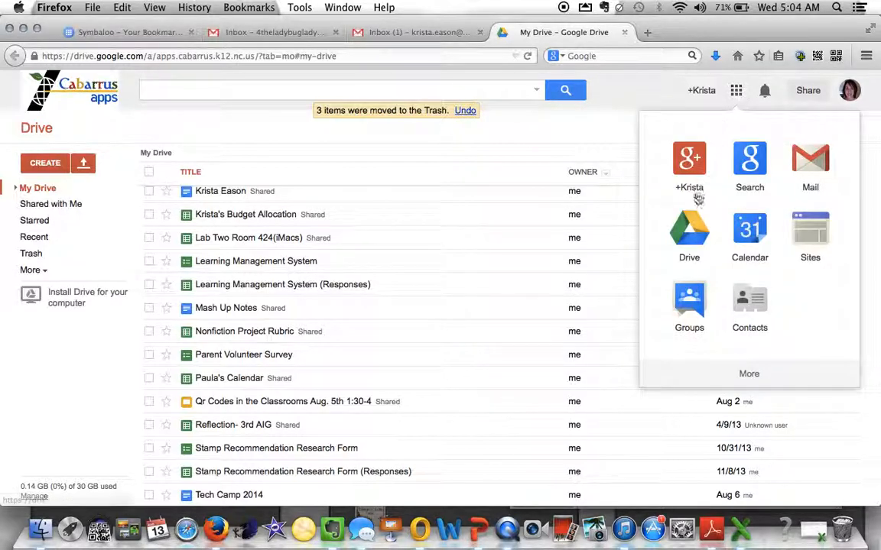
click(818, 147)
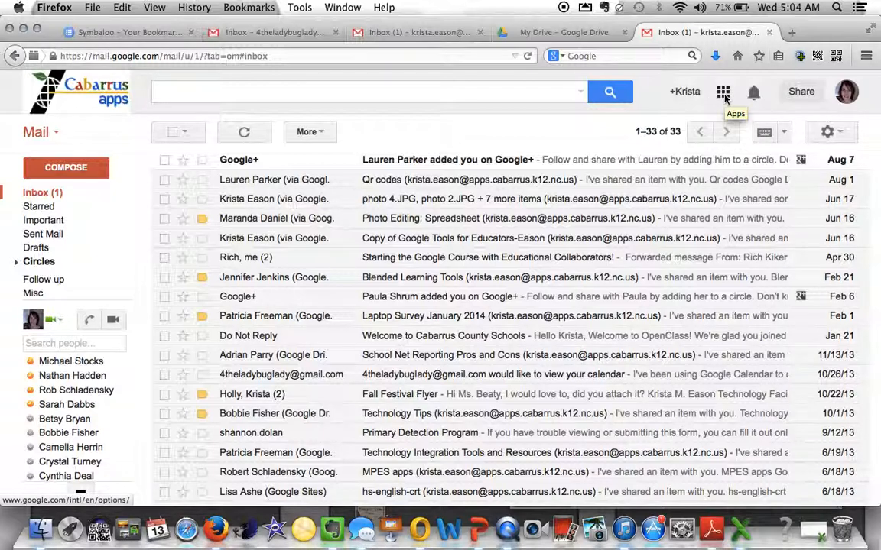
click(723, 93)
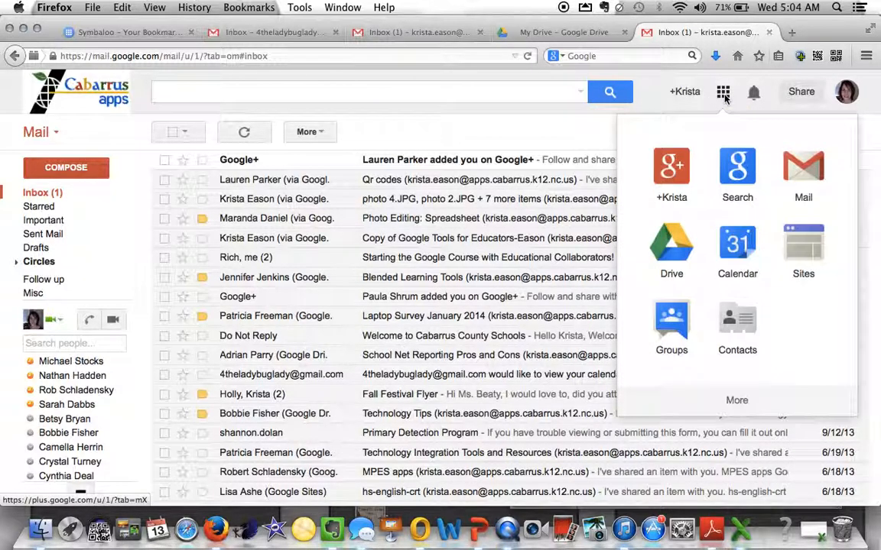
click(672, 247)
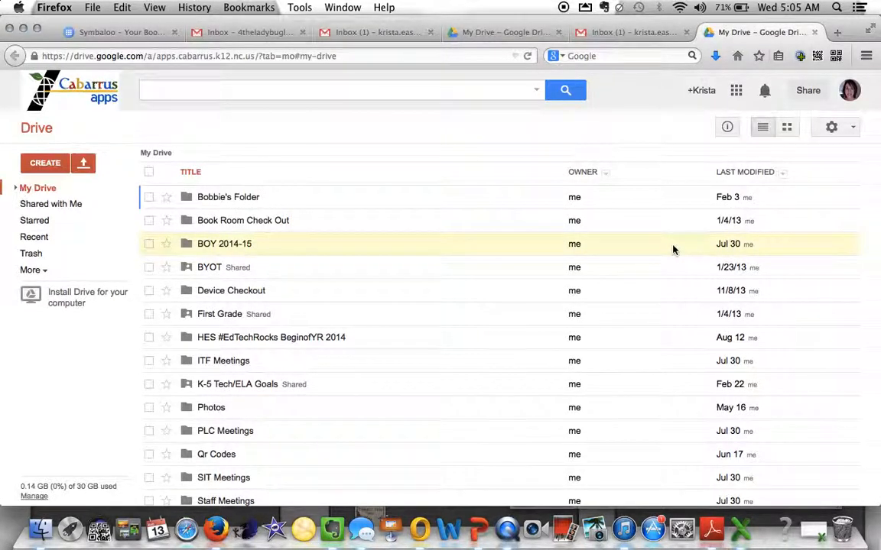
- Create a new Google form titled 'Open House' with the Default theme
click(46, 164)
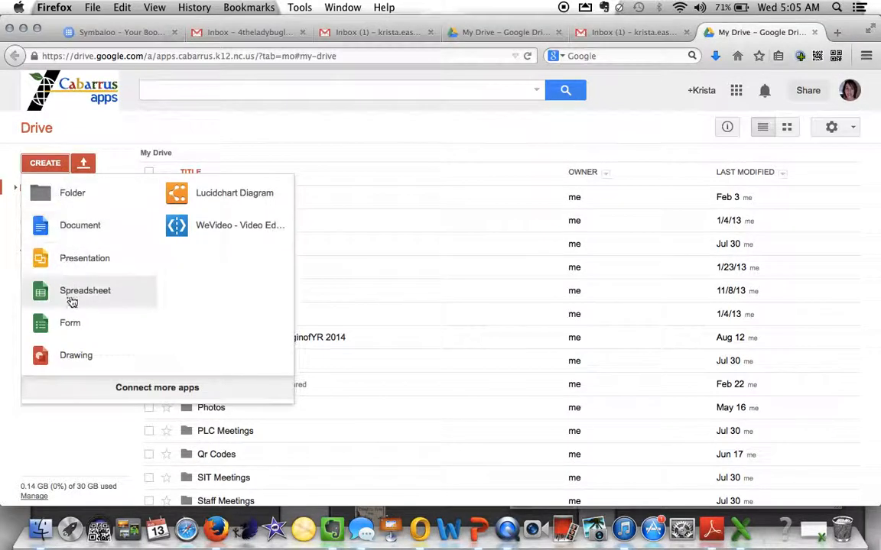
click(71, 323)
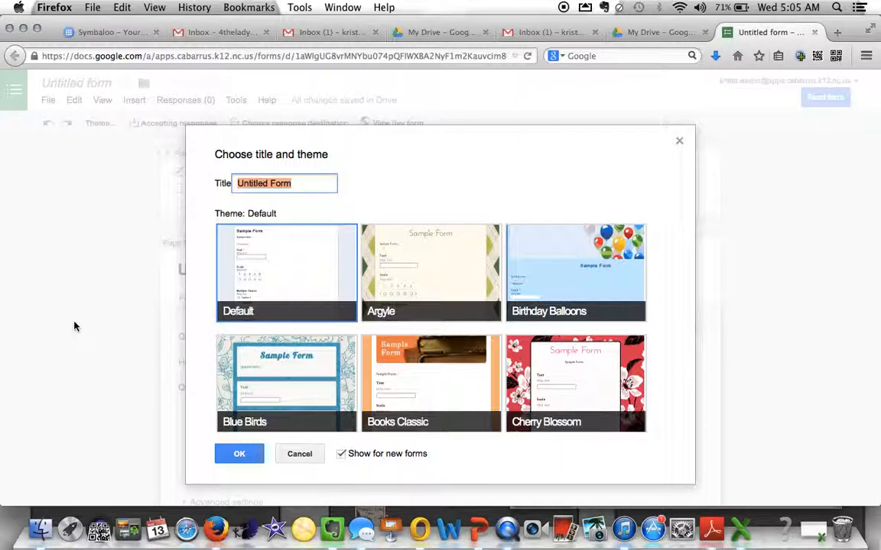
text(Open House)
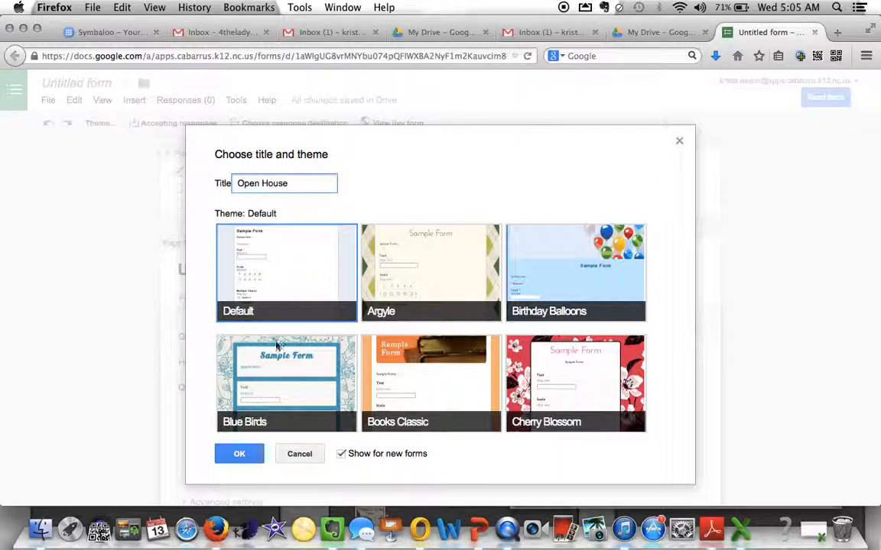
click(294, 276)
click(238, 454)
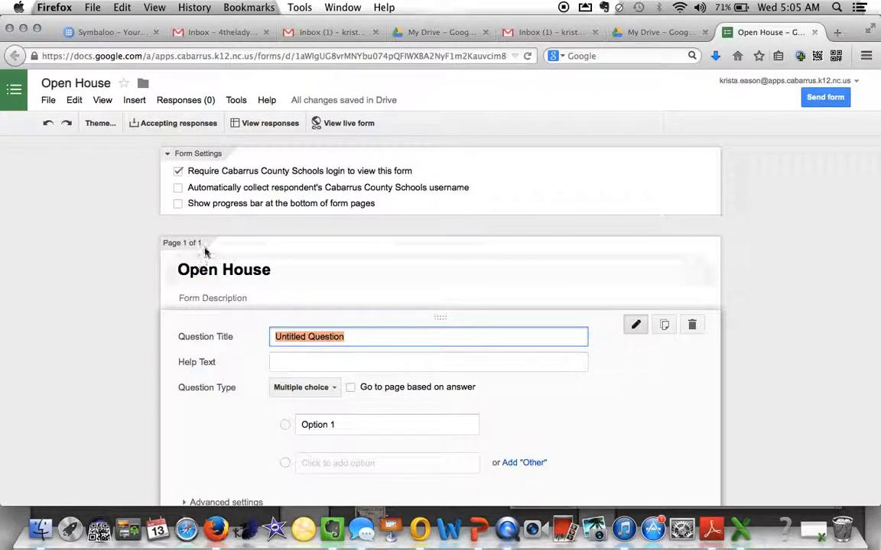
- Turn off the Cabarrus County Schools login requirement for viewing the form and confirm
click(176, 177)
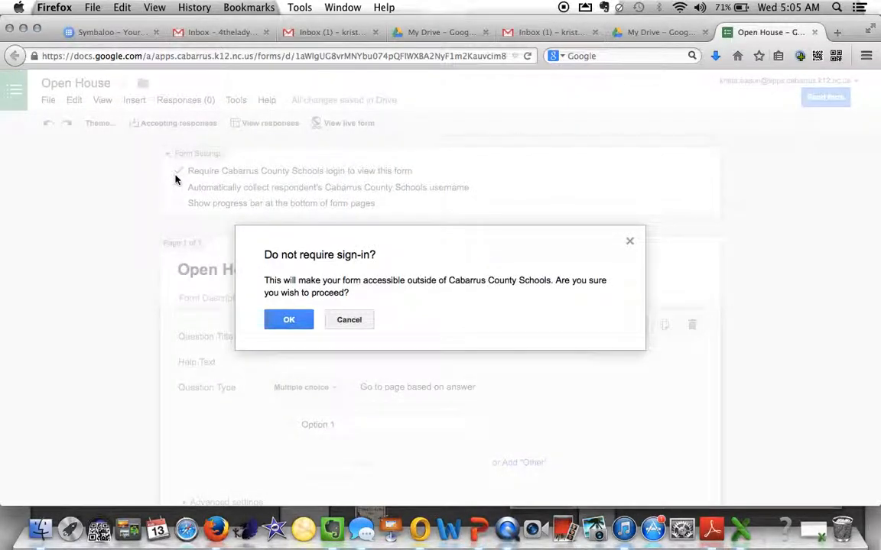
click(299, 319)
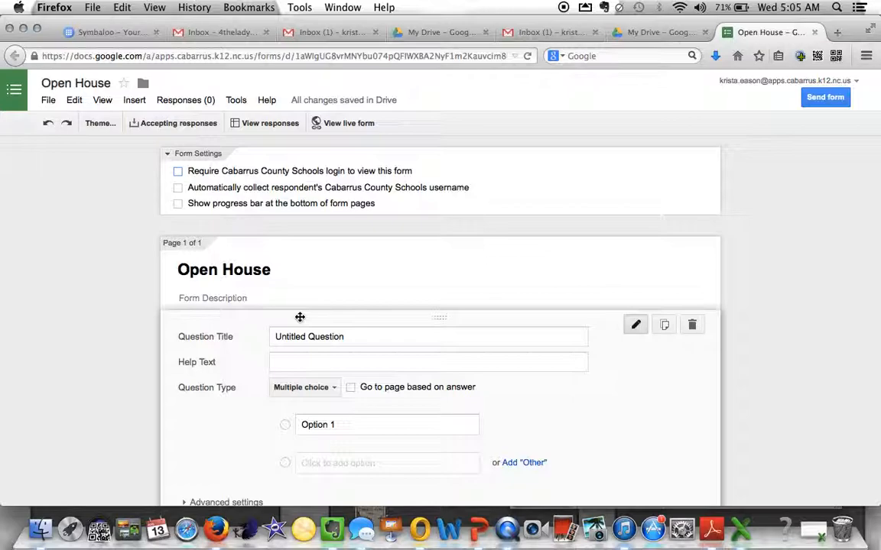
scroll(319, 338, down, 3)
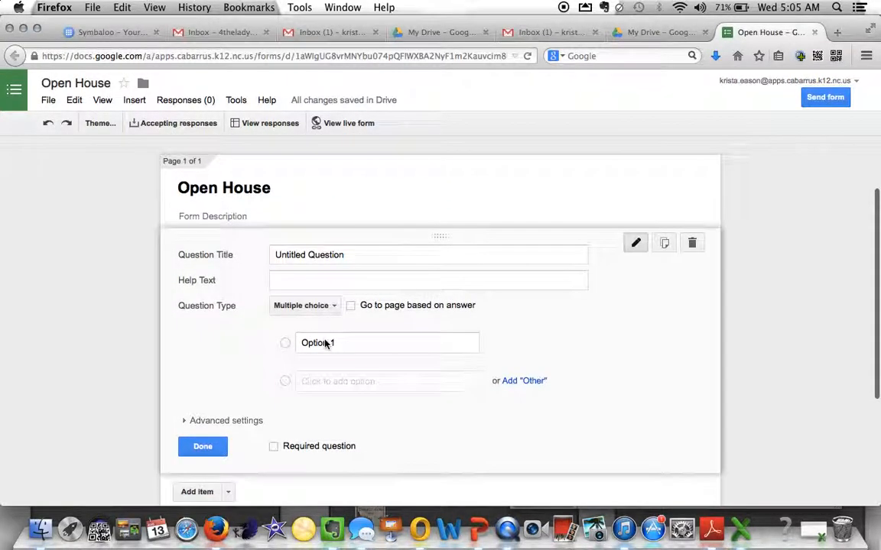
scroll(325, 306, down, 1)
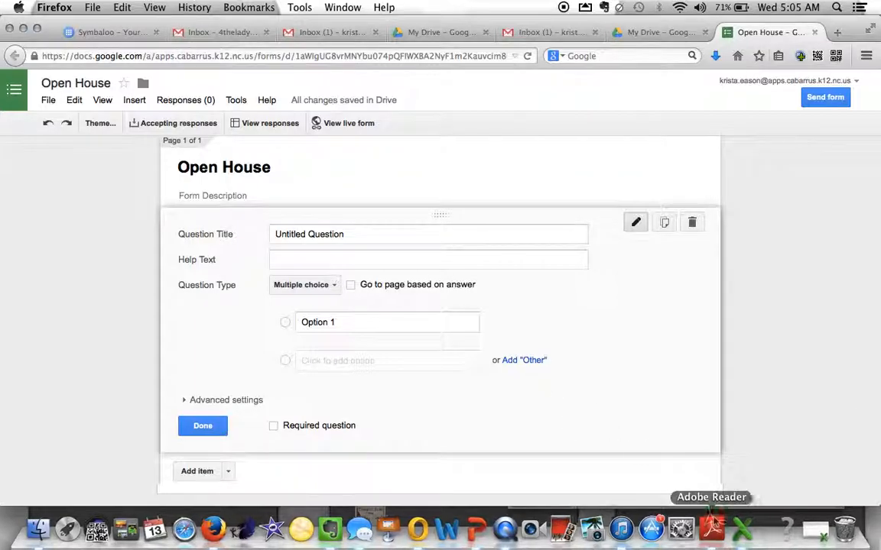
click(477, 523)
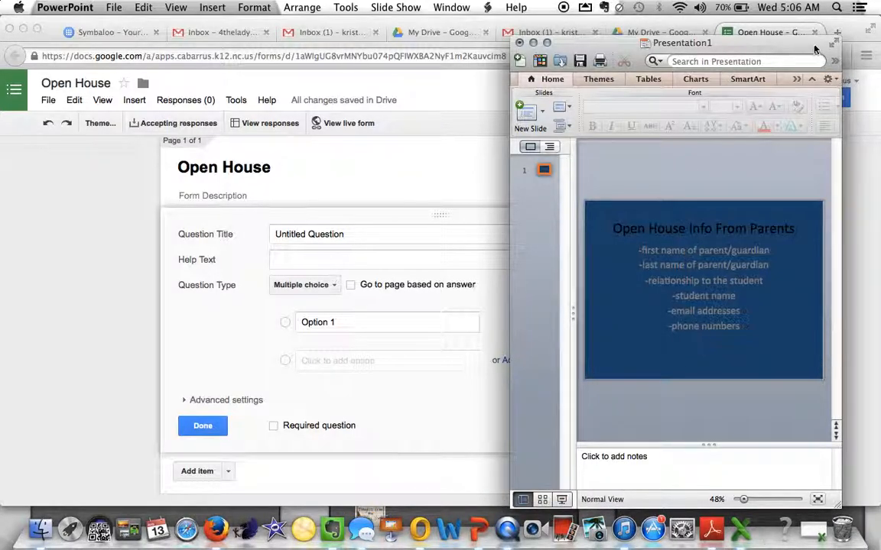
click(837, 42)
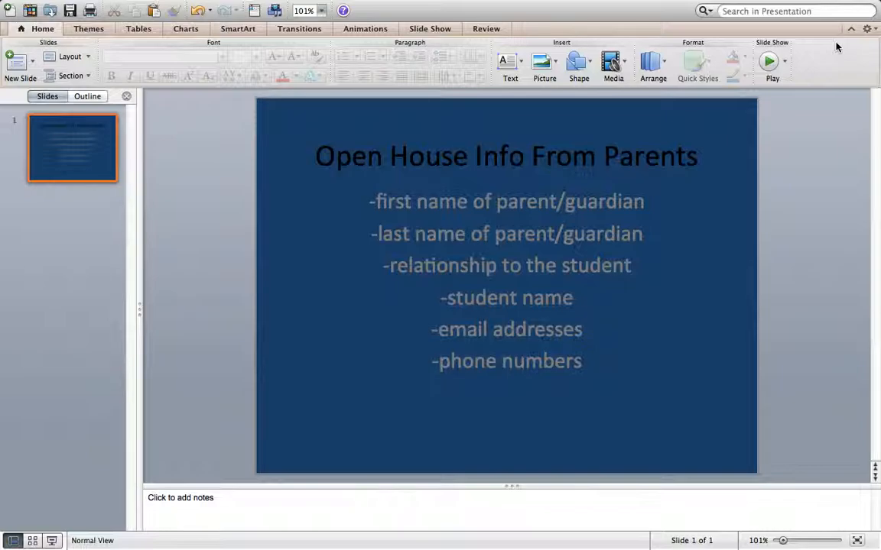
click(870, 8)
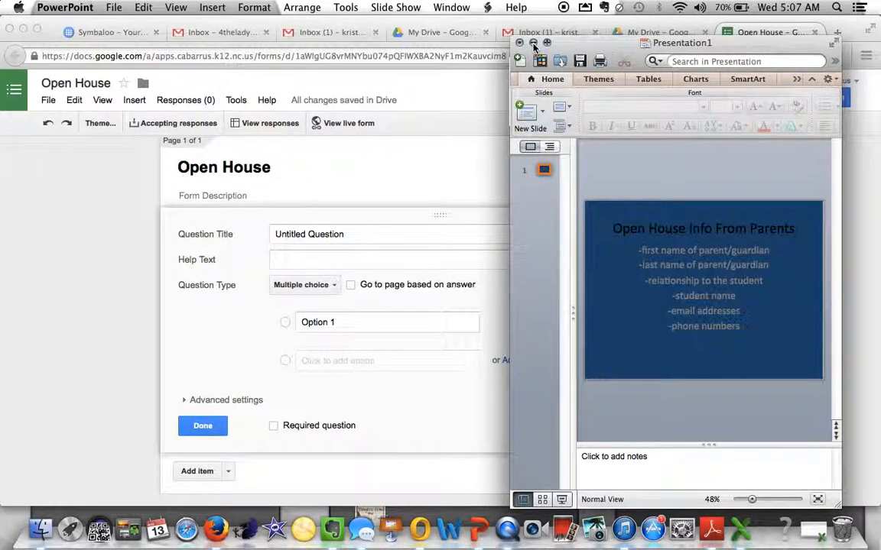
click(375, 233)
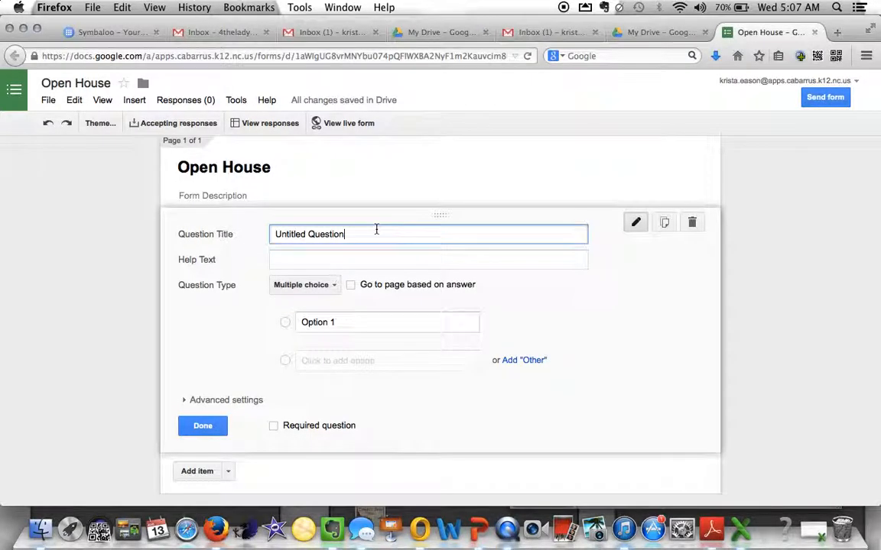
- Make the first question a required Text question titled 'What is your first name?'
key(BackSpace)
key(BackSpace)
key(BackSpace)
key(BackSpace)
key(BackSpace)
key(BackSpace)
key(BackSpace)
key(BackSpace)
key(BackSpace)
key(BackSpace)
key(BackSpace)
key(BackSpace)
key(BackSpace)
key(BackSpace)
key(BackSpace)
key(BackSpace)
key(BackSpace)
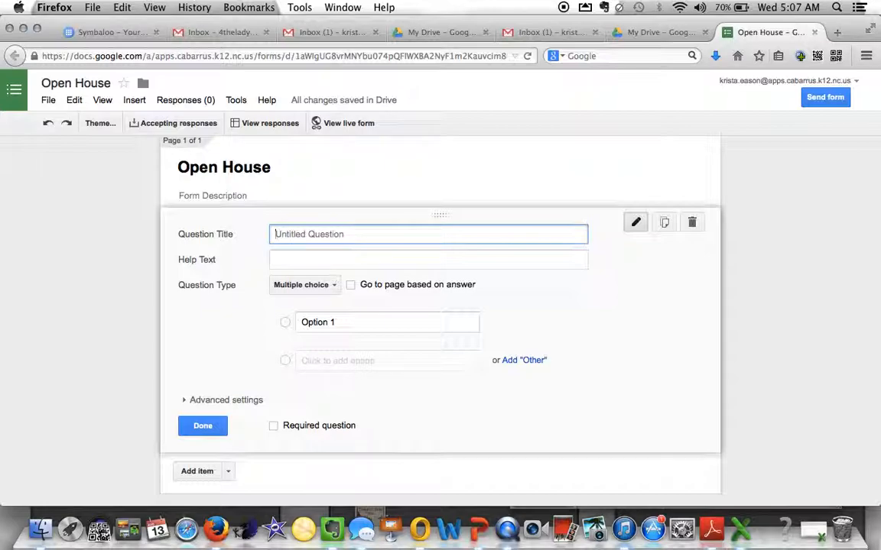
text(What is your first name?)
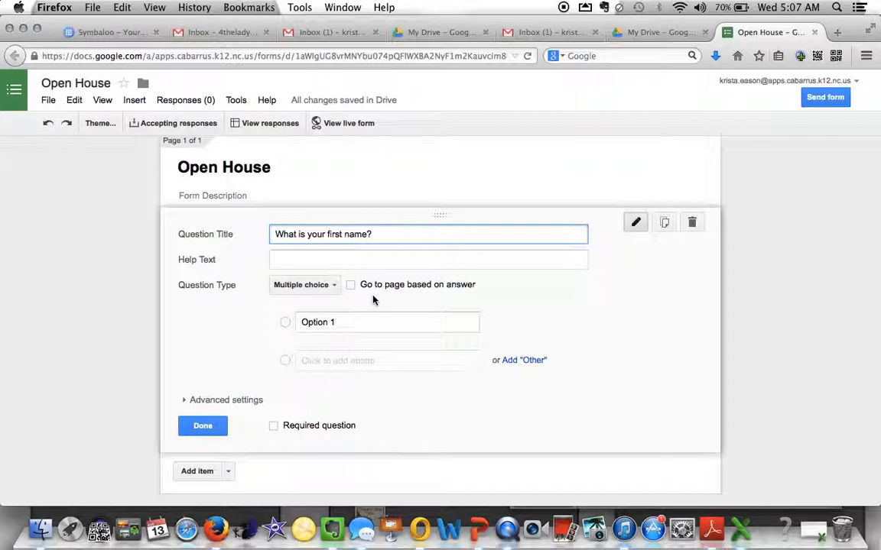
click(328, 289)
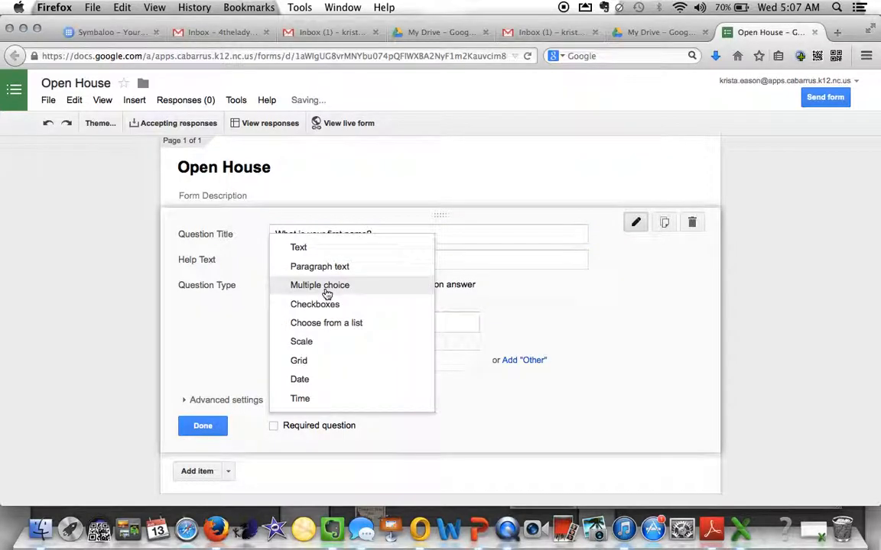
click(322, 257)
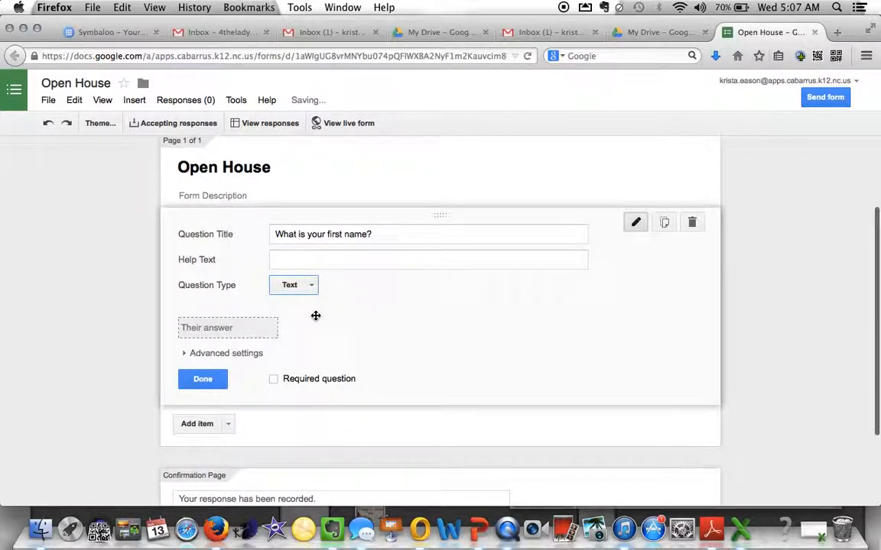
click(273, 380)
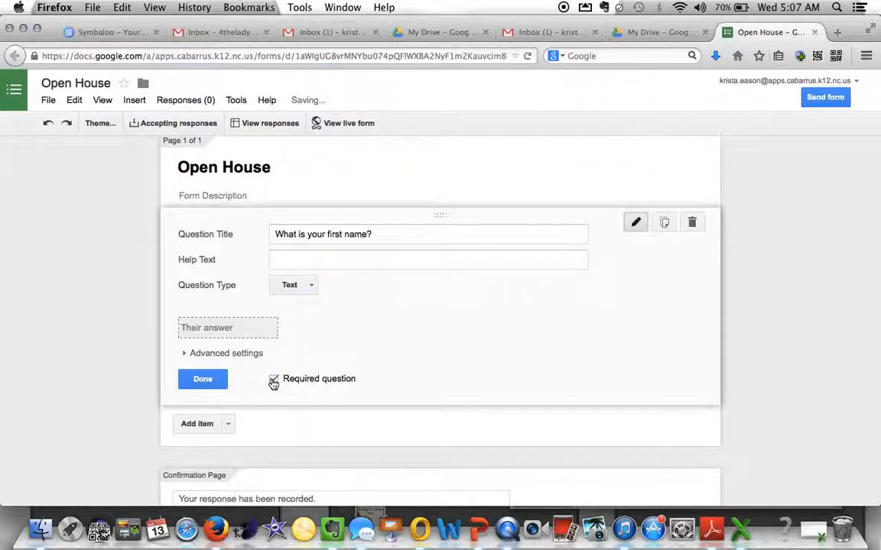
click(202, 380)
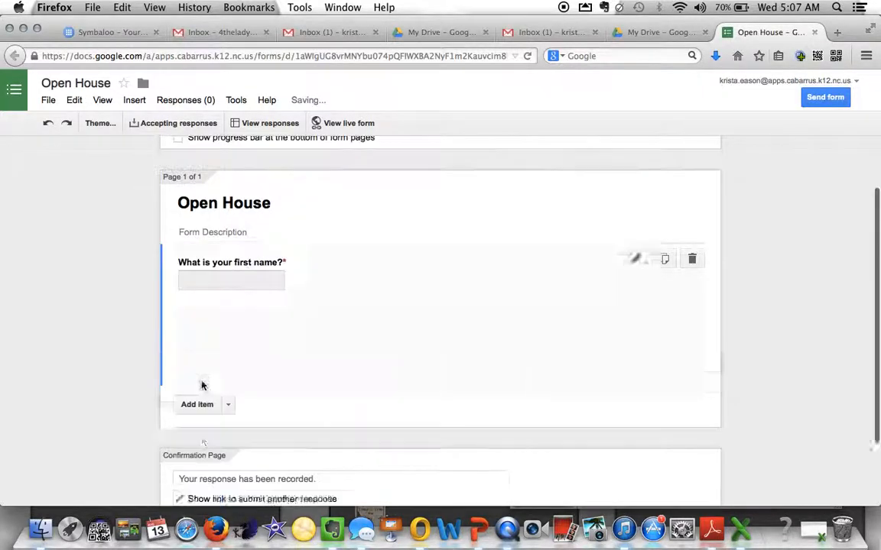
- Add a required question 'What is your last name'
click(202, 324)
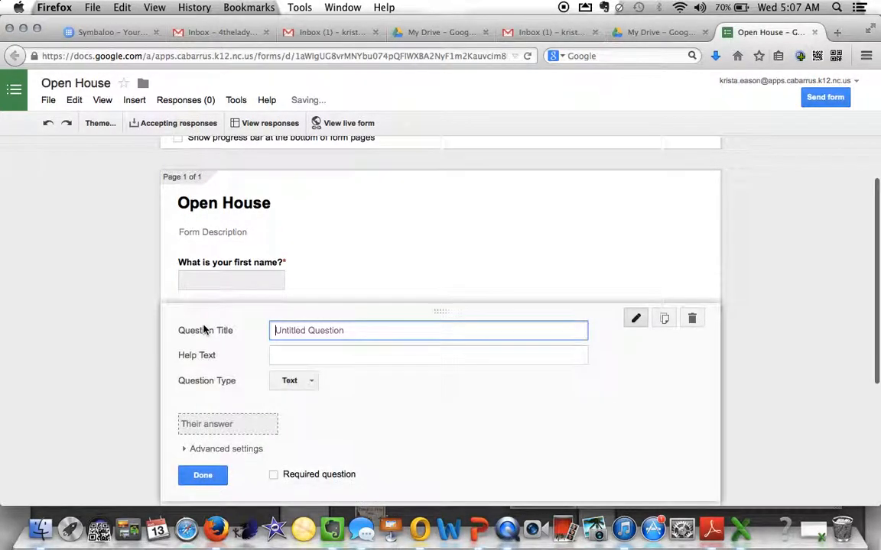
text(What is )
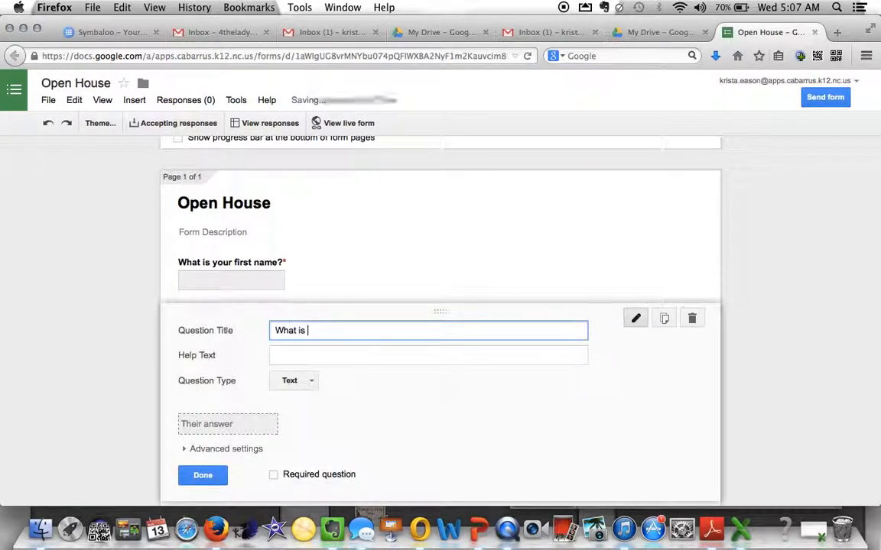
text(your last name?)
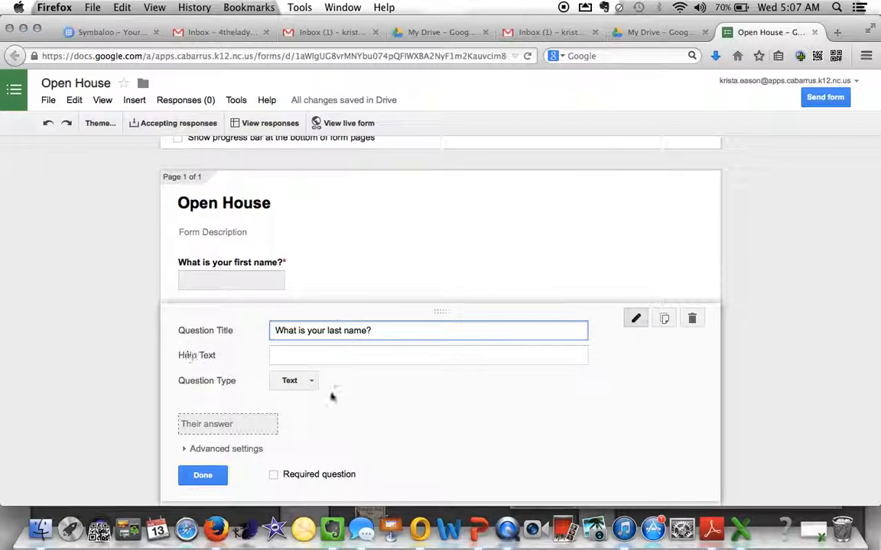
click(274, 474)
click(219, 476)
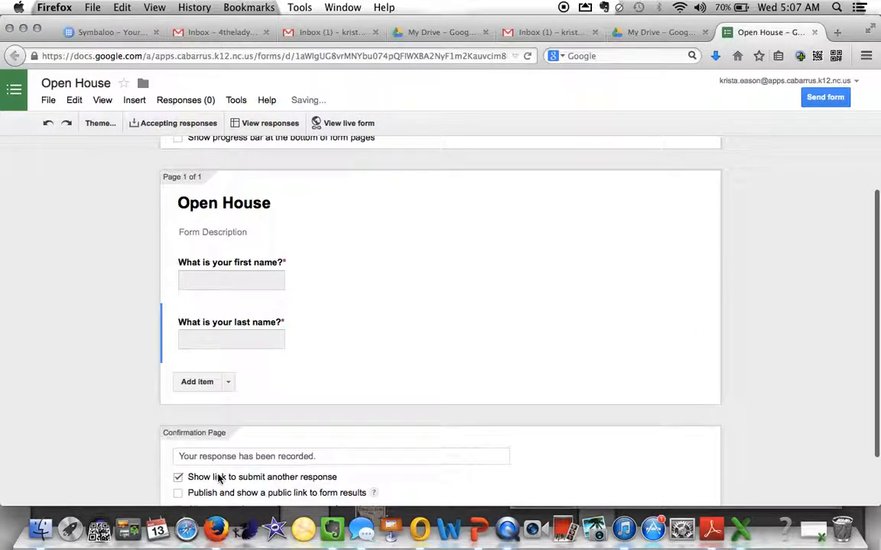
- Add a required question asking for the child's name
click(200, 382)
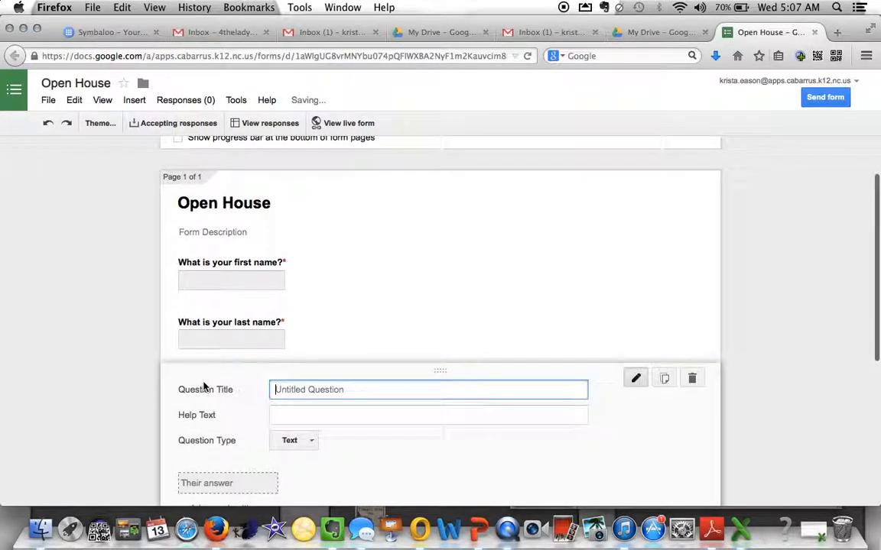
text(What is you)
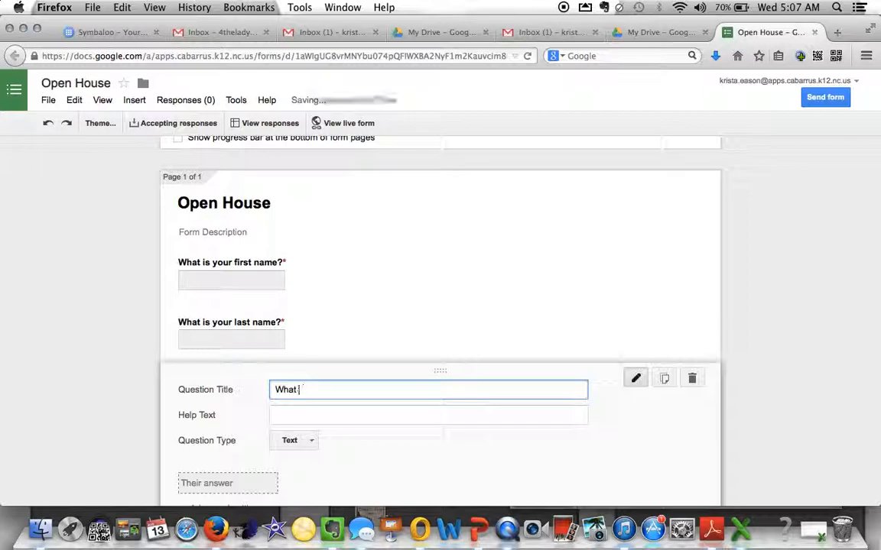
text(r chi)
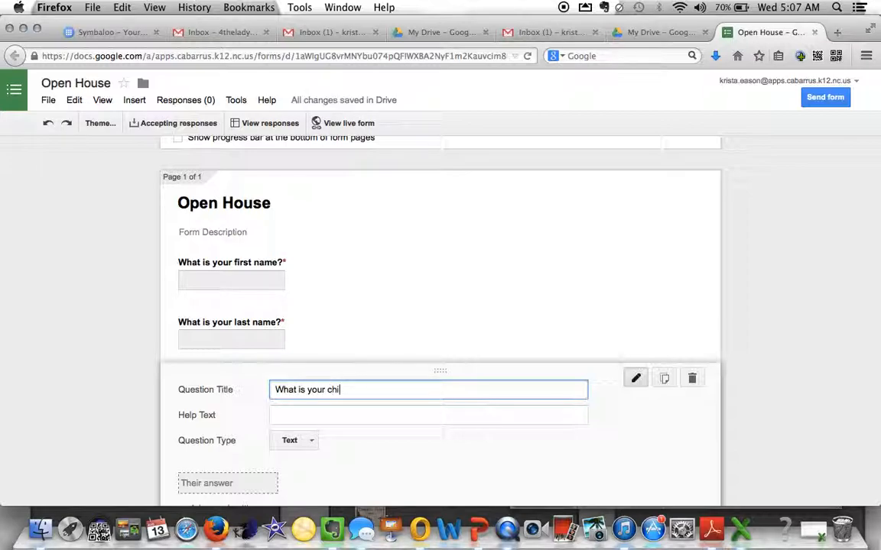
text(ld's nam)
scroll(251, 407, down, 3)
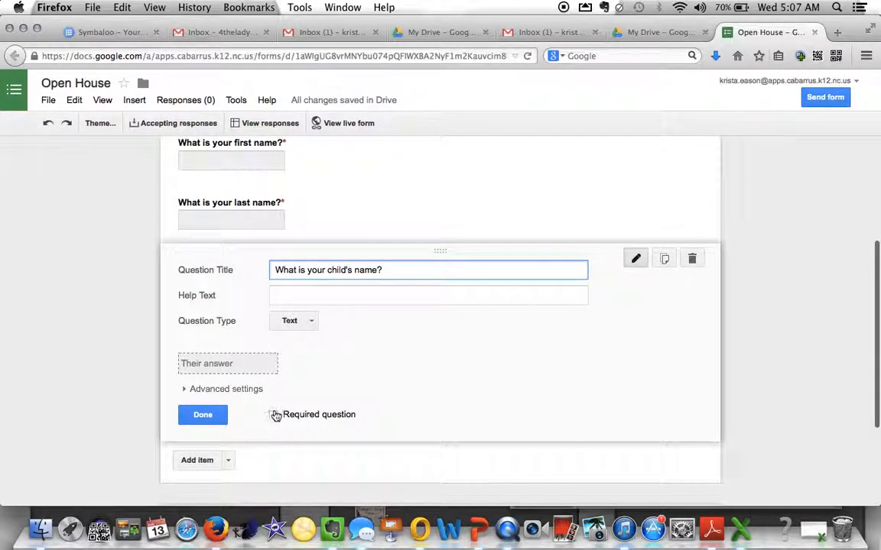
click(274, 416)
click(199, 416)
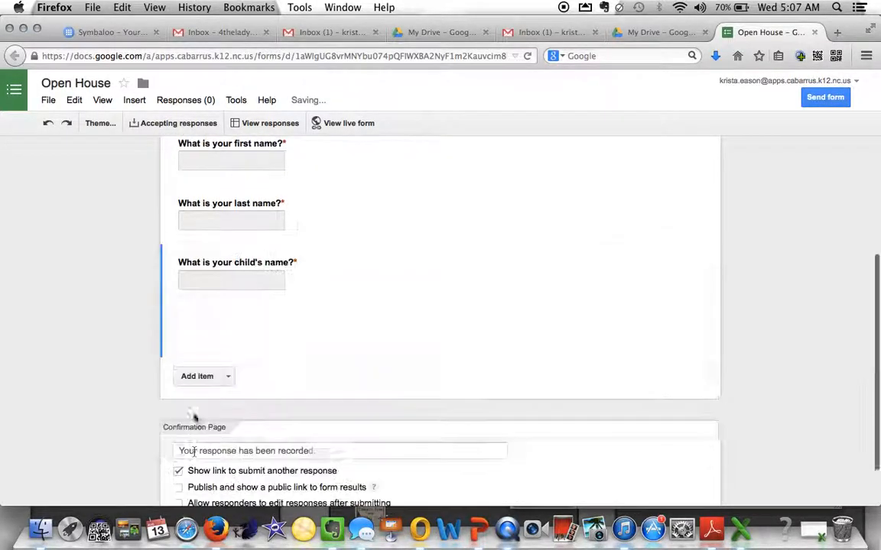
- Add an optional question titled 'Primary Email Address'
click(197, 322)
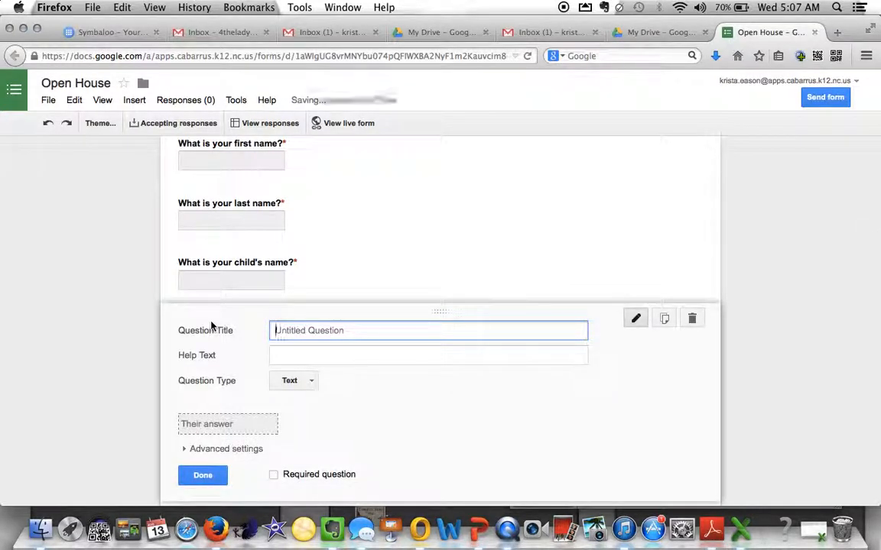
text(Ema)
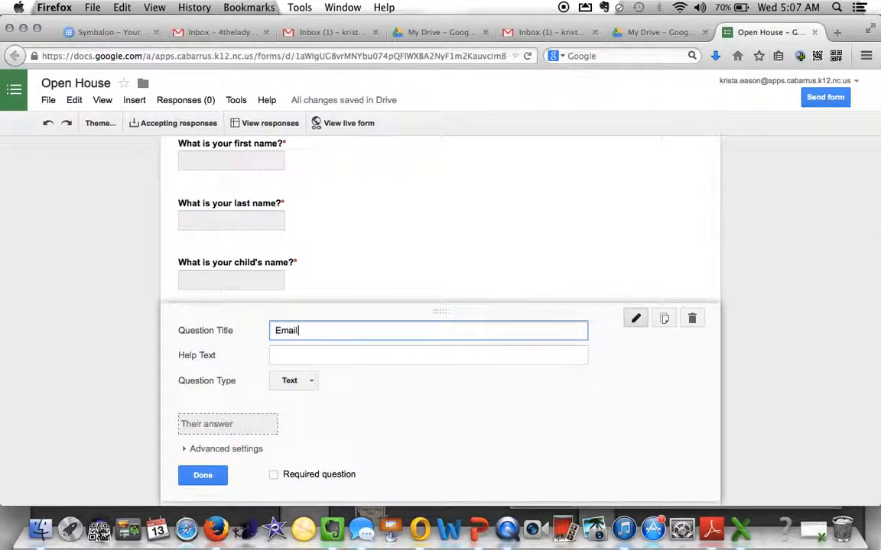
key(ctrl+a)
key(BackSpace)
text(Primary Email Address)
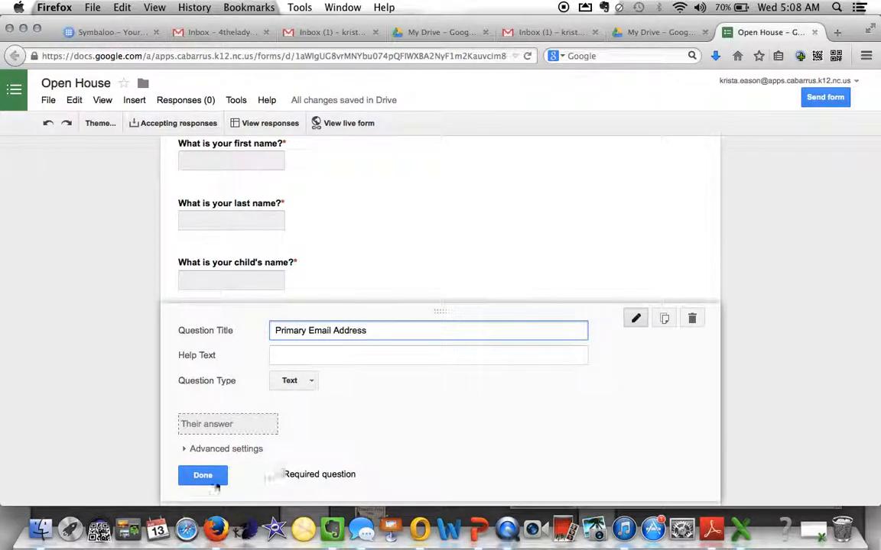
click(203, 475)
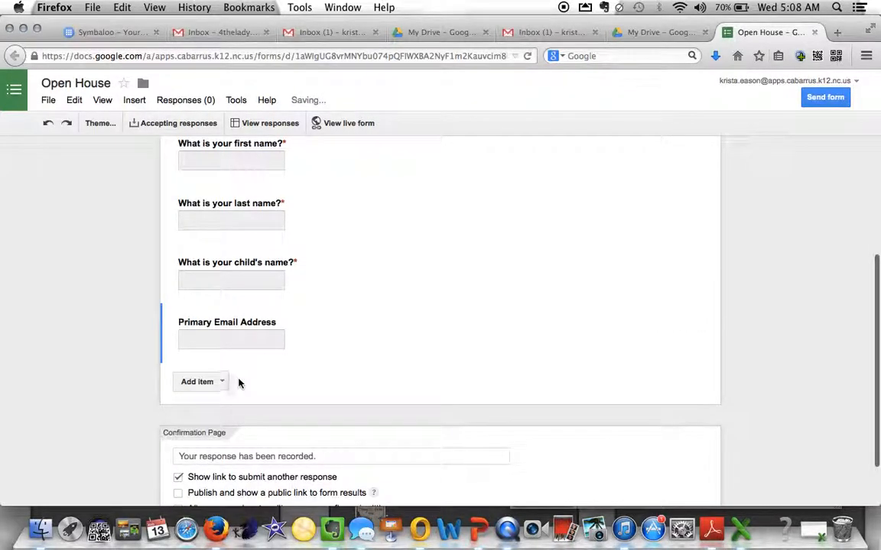
- Add a required question titled 'Cell Phone Number'
click(198, 382)
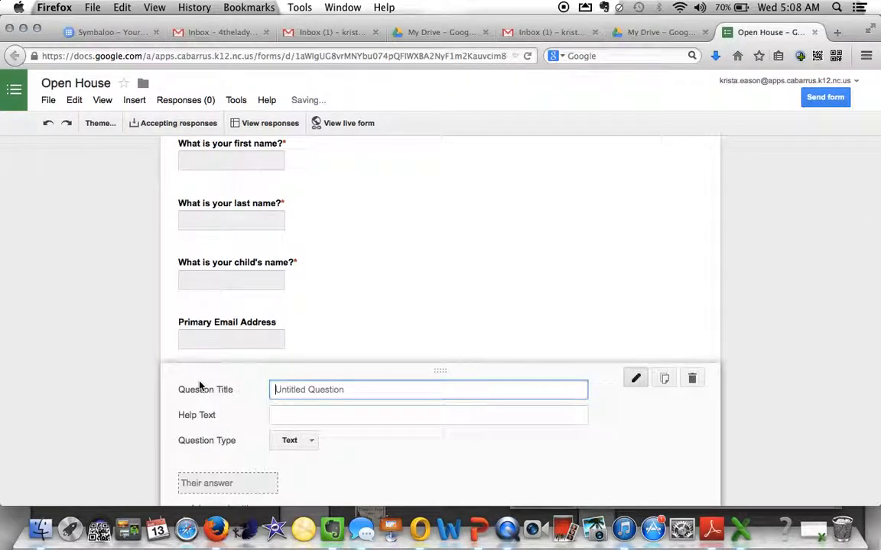
text(Phon)
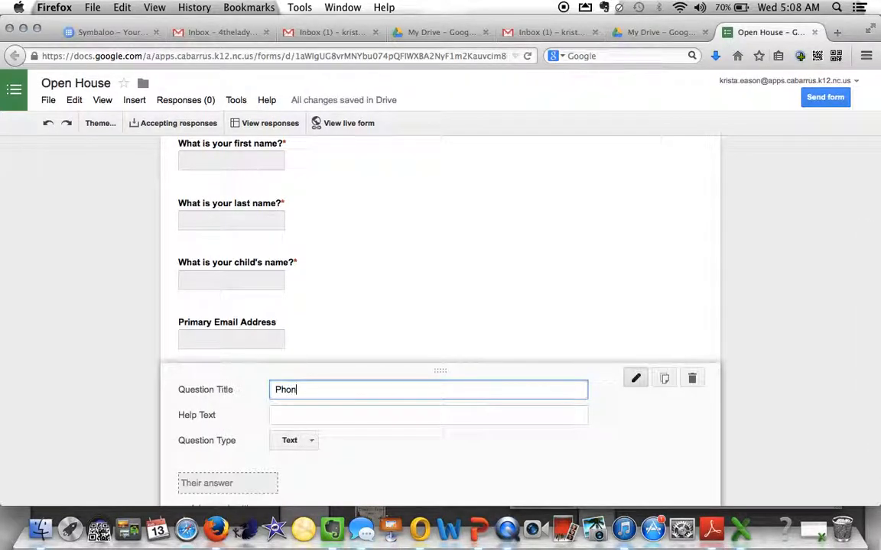
key(BackSpace)
key(BackSpace)
key(BackSpace)
text(Cell Phone Number)
scroll(282, 451, down, 1)
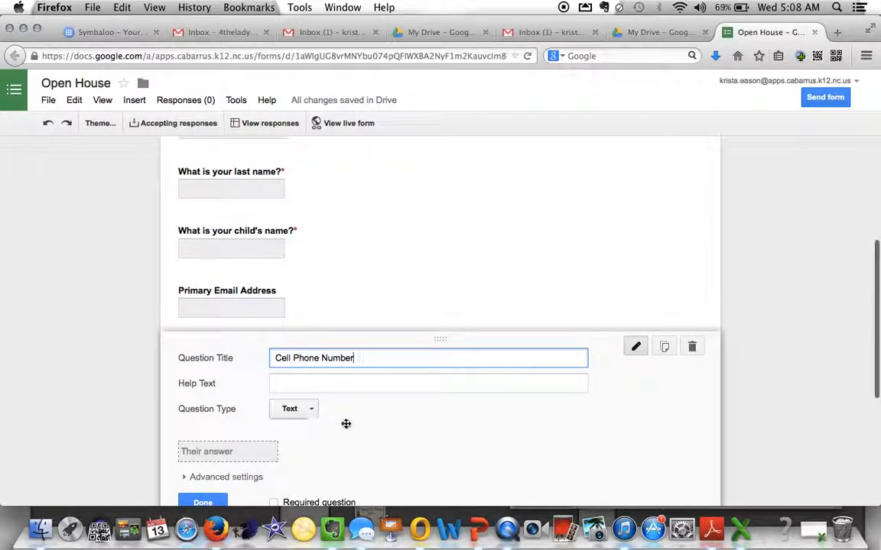
scroll(345, 424, down, 2)
click(273, 453)
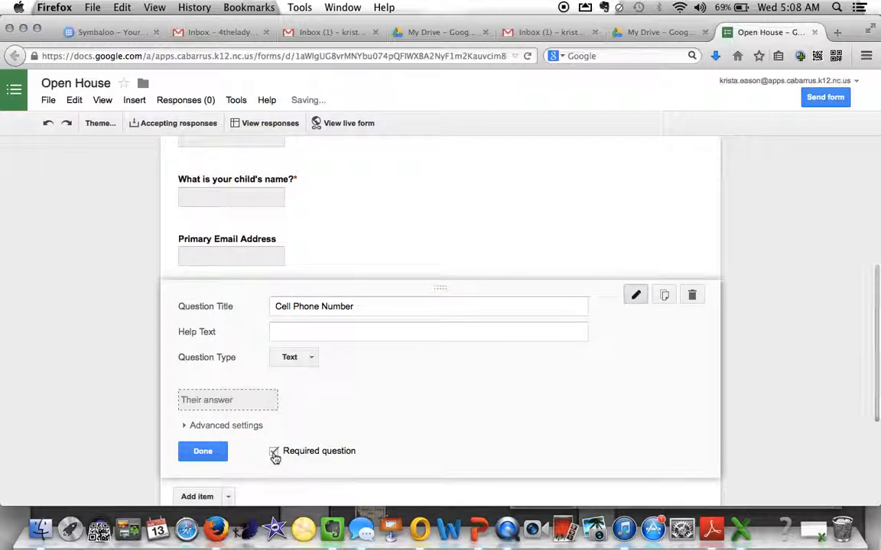
click(204, 451)
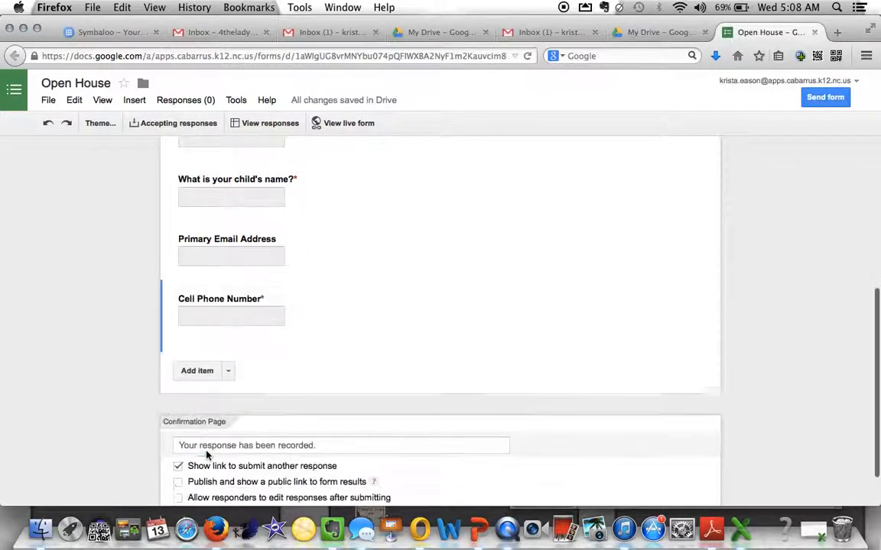
scroll(382, 378, down, 1)
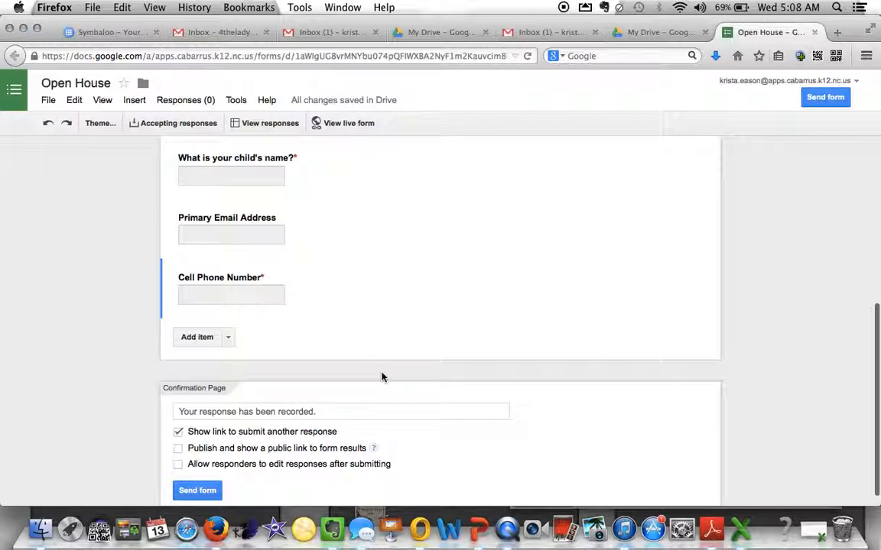
- Change the Cell Phone Number question's type to Text, keeping it required
scroll(382, 377, down, 1)
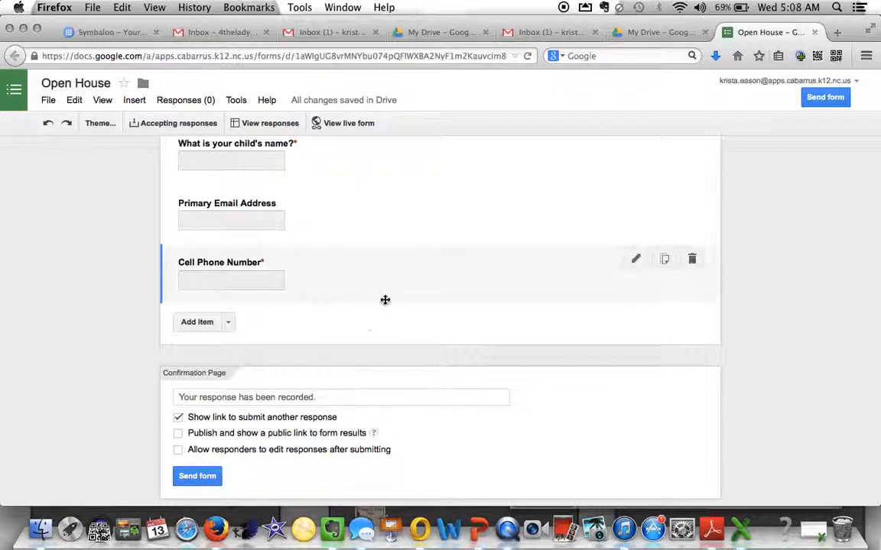
scroll(386, 300, up, 8)
scroll(385, 300, down, 2)
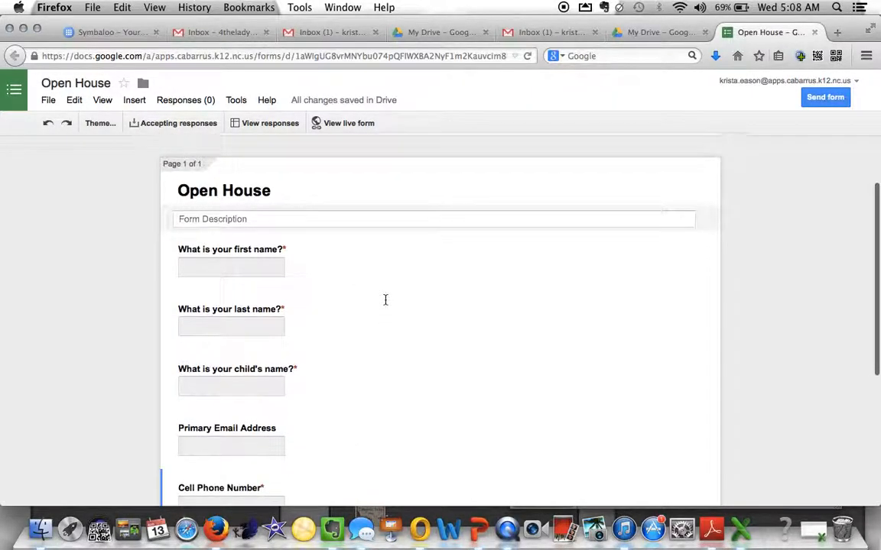
scroll(385, 300, down, 2)
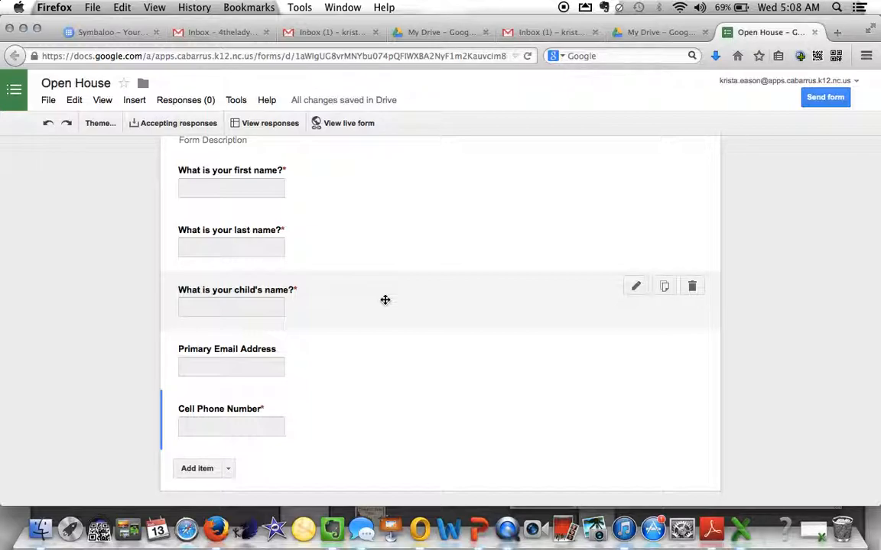
scroll(387, 372, down, 2)
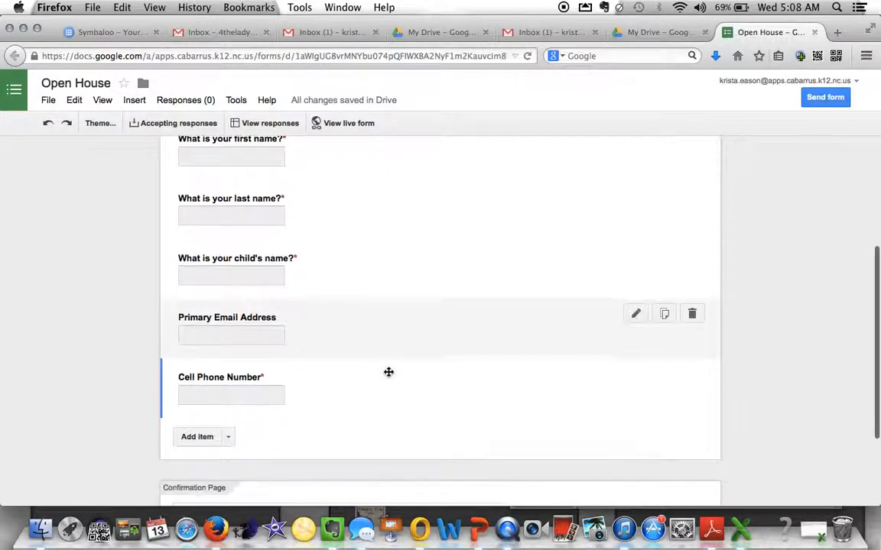
mouse_move(406, 372)
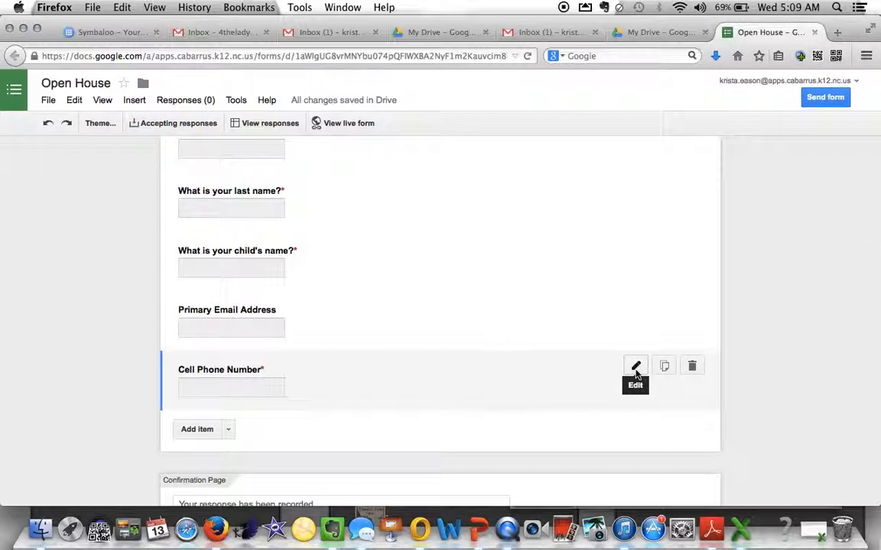
click(635, 370)
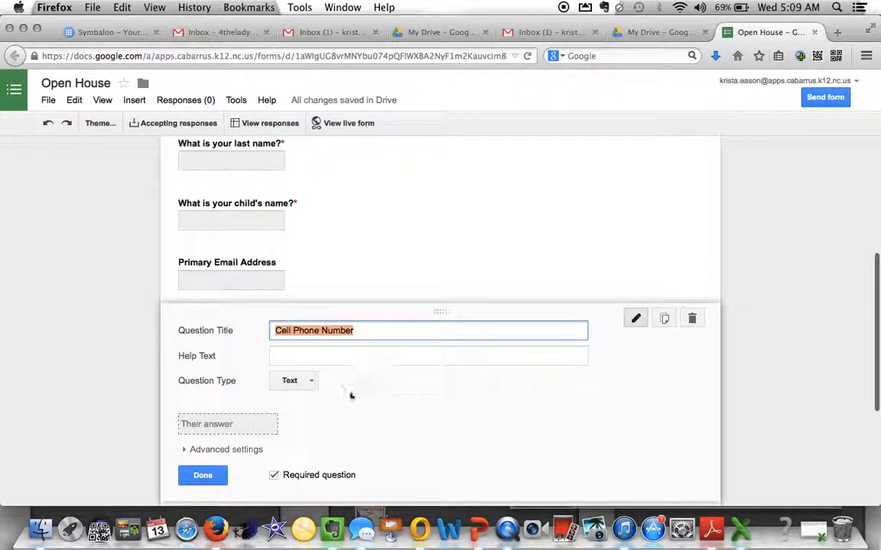
click(310, 384)
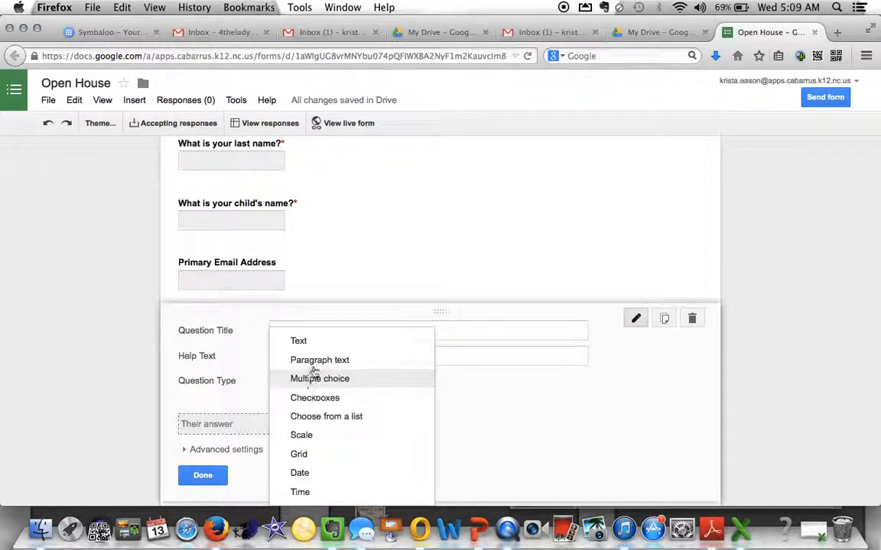
click(314, 362)
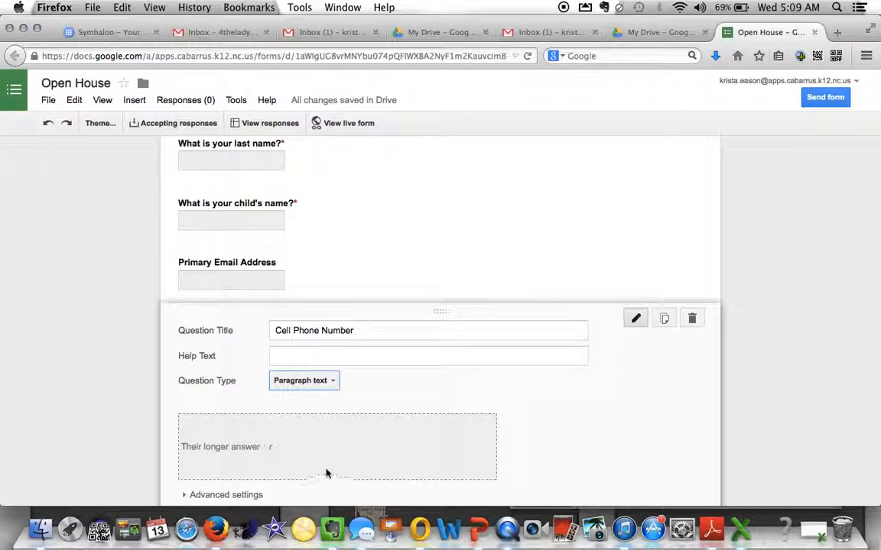
click(333, 386)
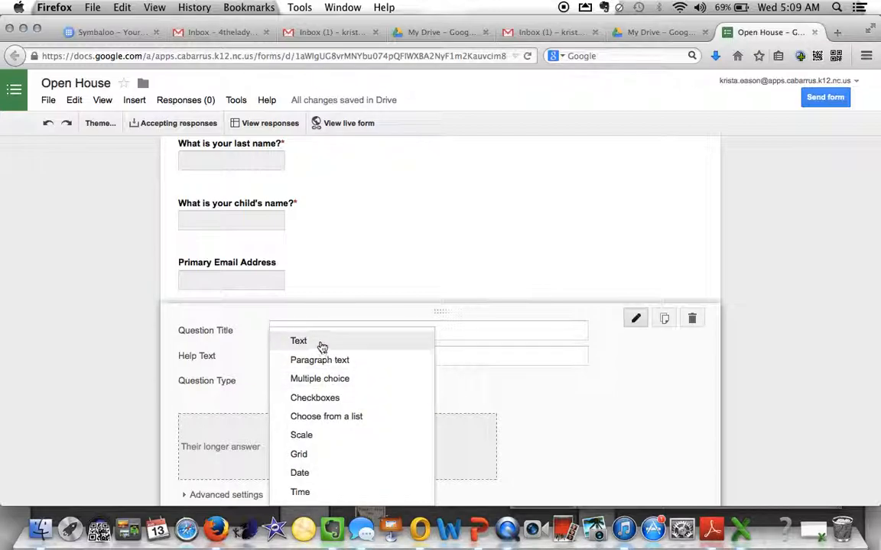
click(321, 346)
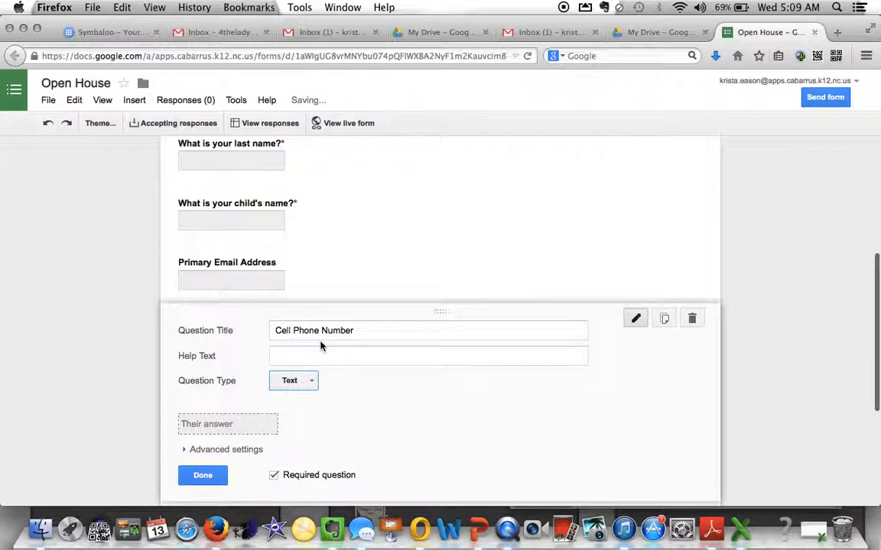
click(207, 475)
scroll(350, 252, up, 5)
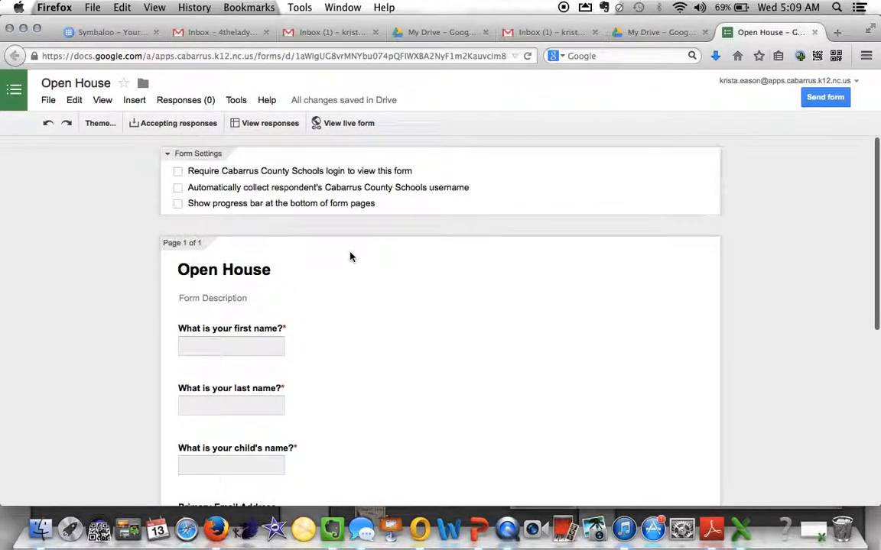
- Preview the live form, then apply the Cherry Blossom theme
click(346, 124)
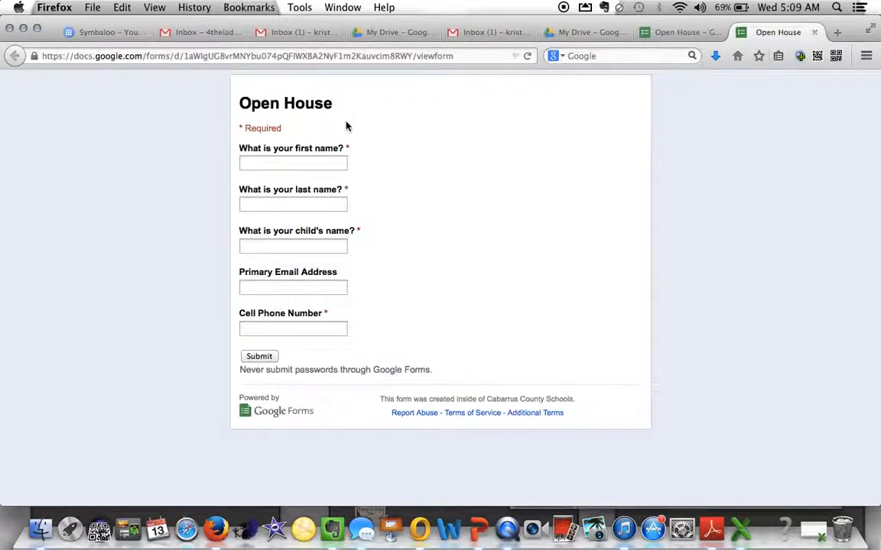
click(815, 33)
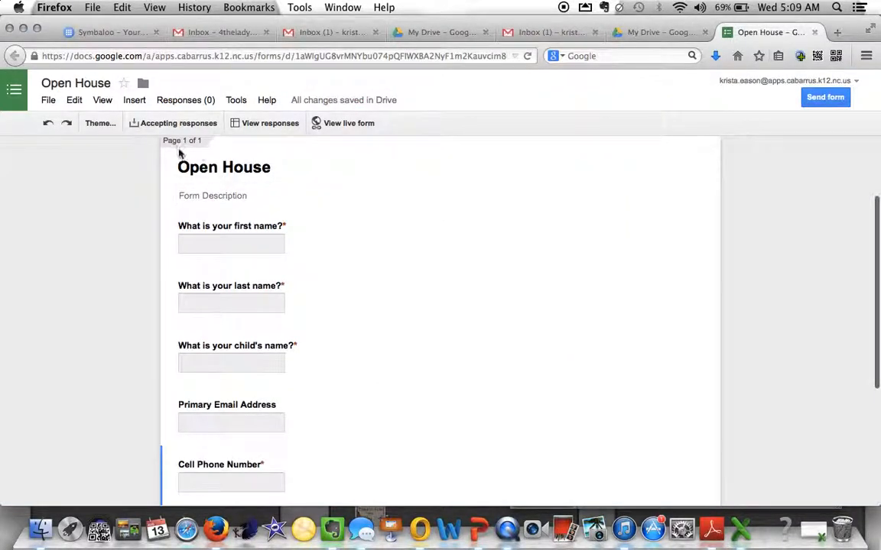
click(98, 123)
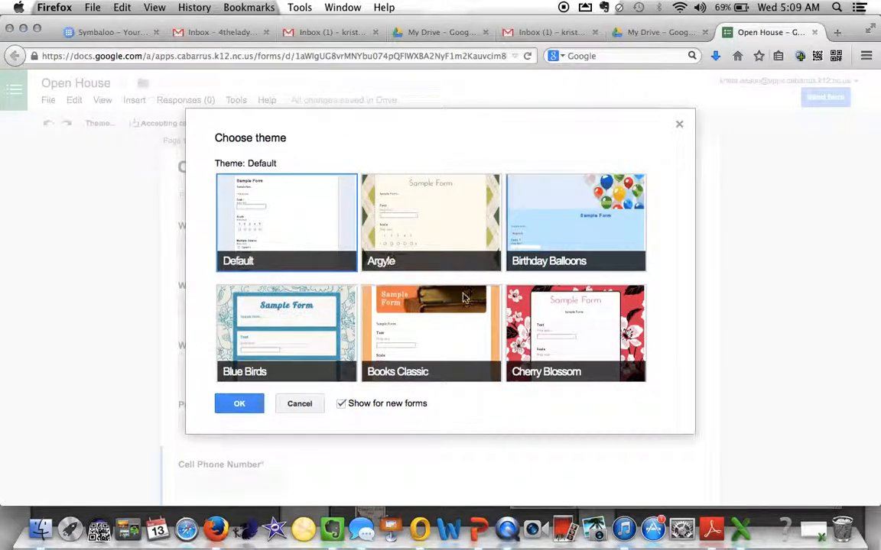
click(584, 355)
scroll(584, 354, down, 2)
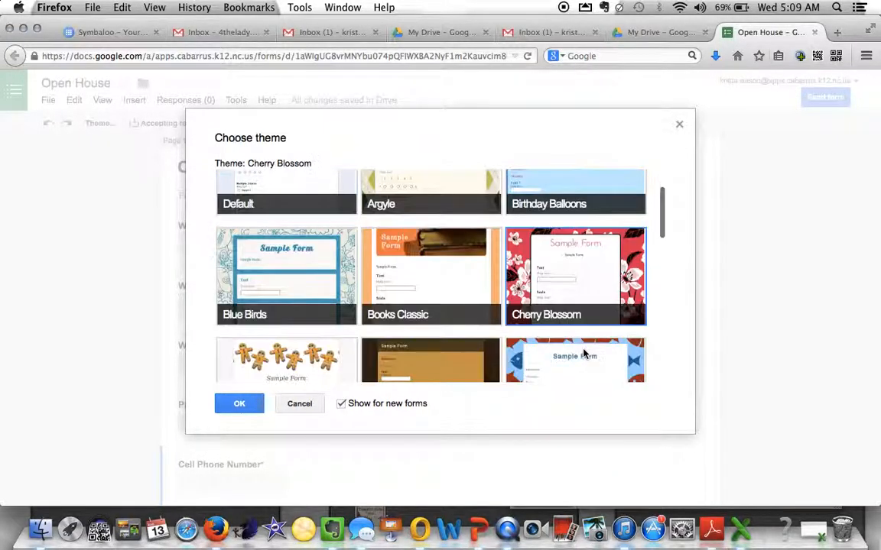
click(238, 405)
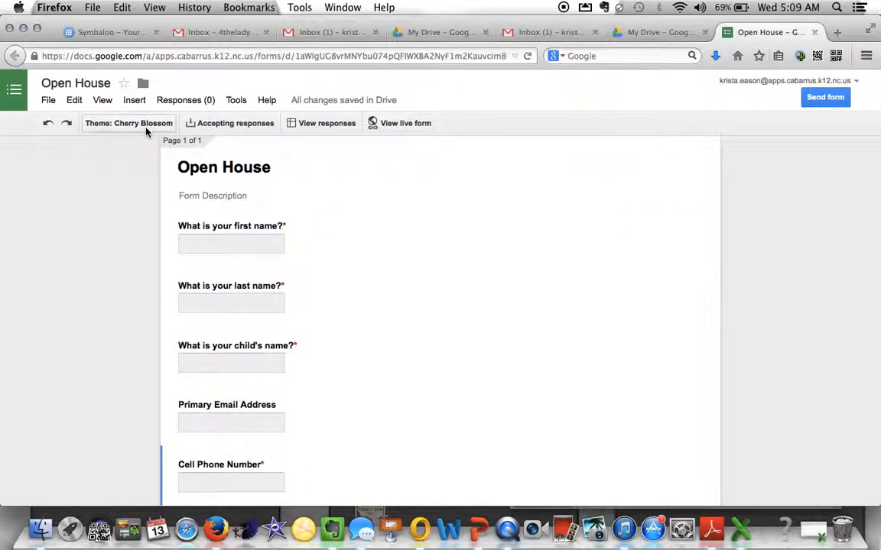
- Preview the live form with the Cherry Blossom theme
click(409, 124)
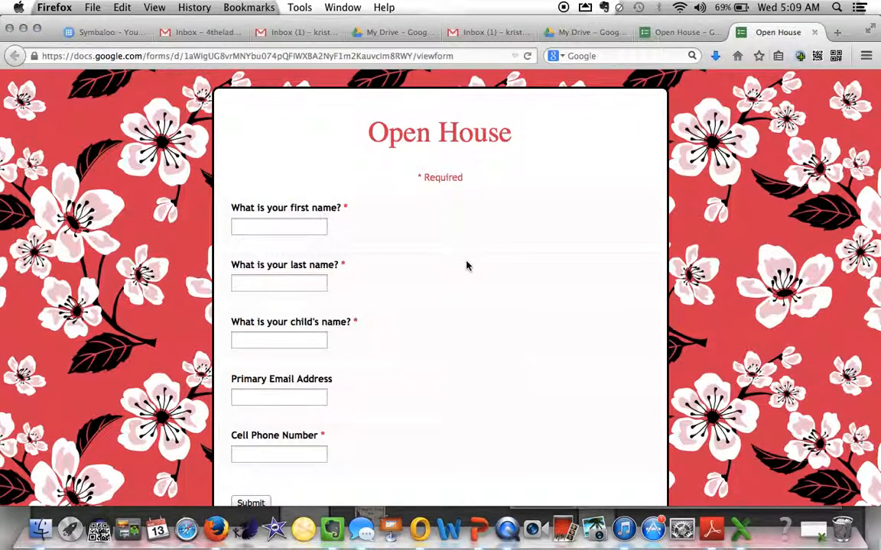
scroll(467, 265, down, 3)
scroll(467, 265, up, 3)
- On the live form, enter the parent's first and last name, the child's name and an email
click(814, 32)
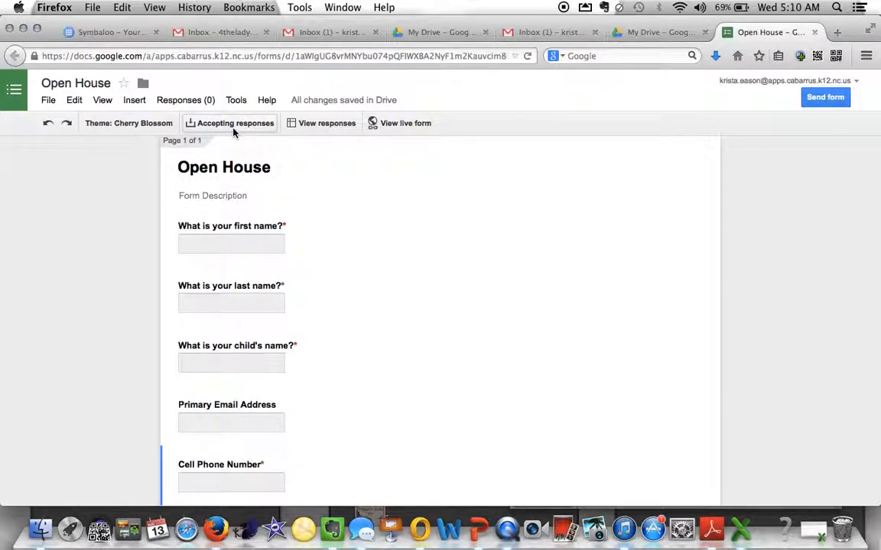
click(406, 124)
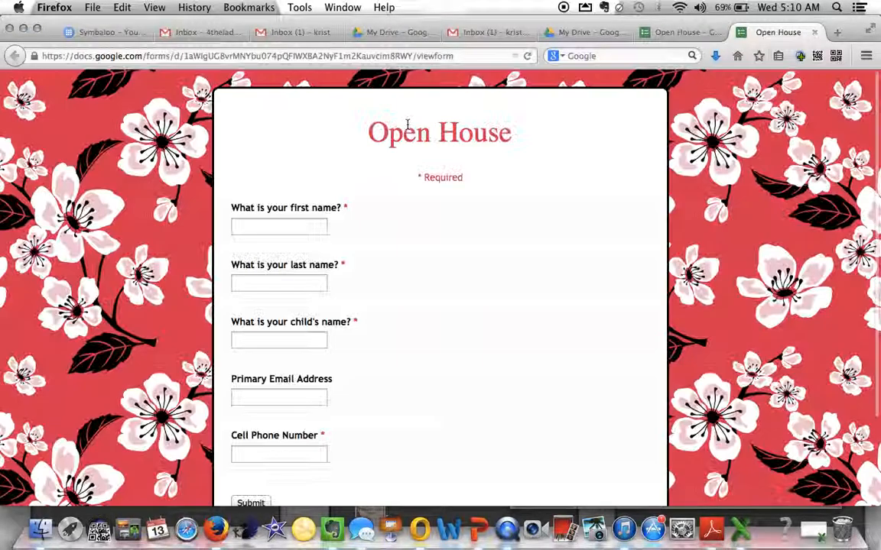
click(302, 220)
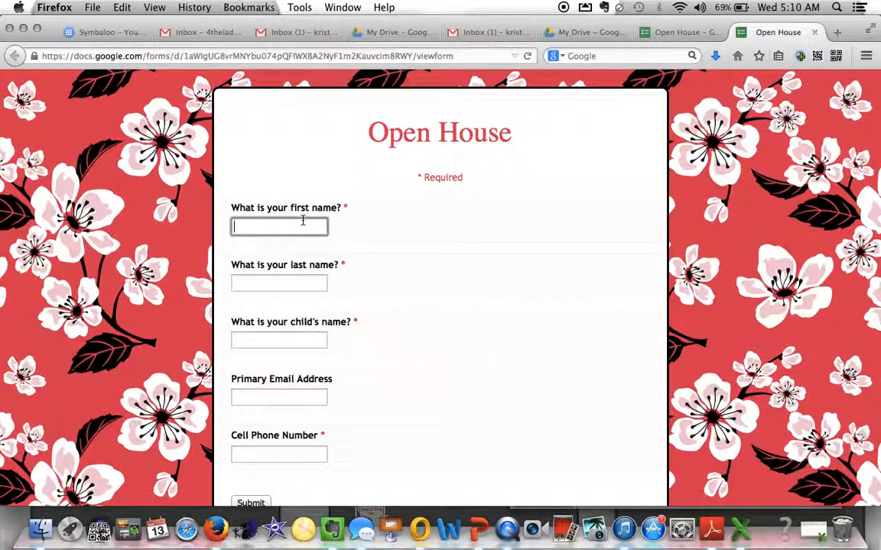
key(Tab)
key(Tab)
text(Michea)
key(Tab)
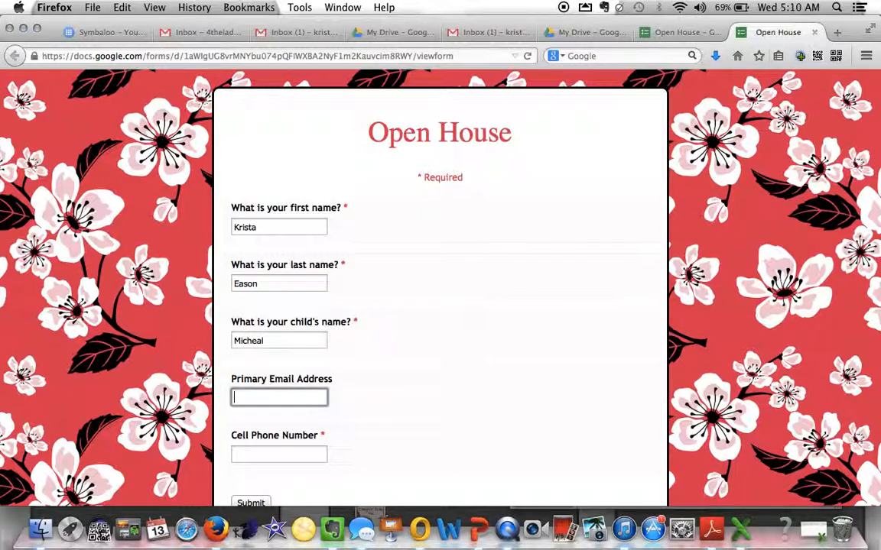
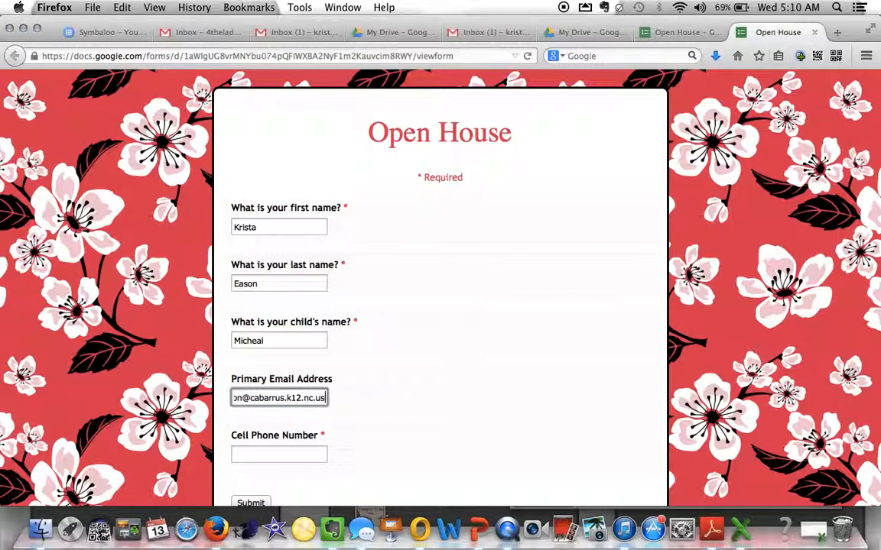
- Enter a cell phone number, submit the response, and load a blank form again
scroll(440, 290, down, 3)
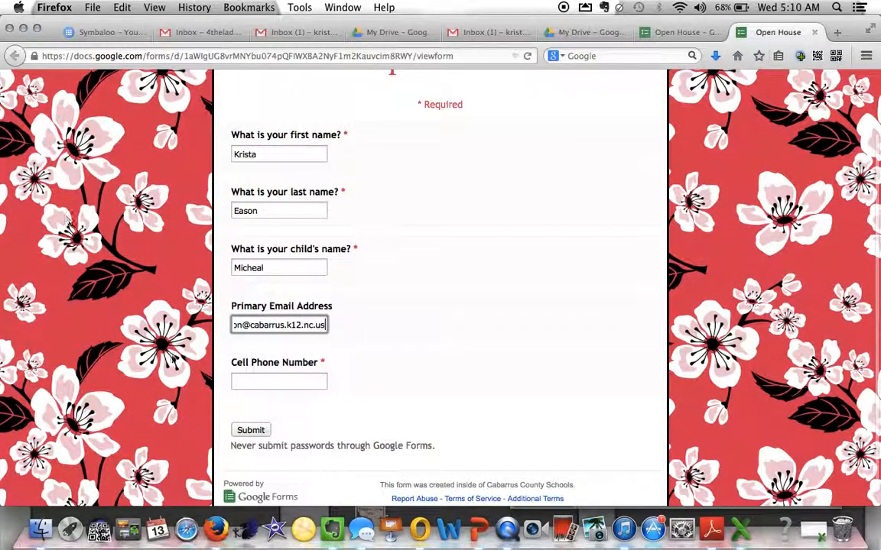
click(236, 381)
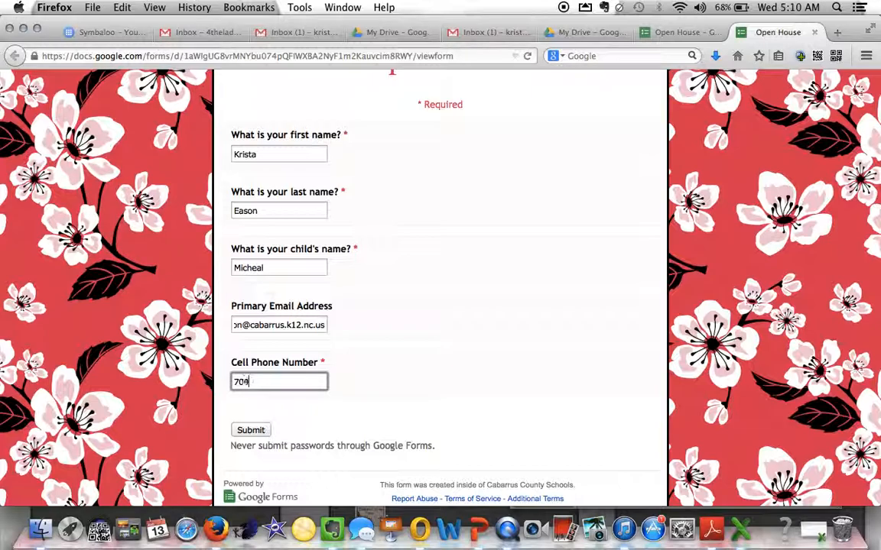
text(704-555-5555)
click(254, 430)
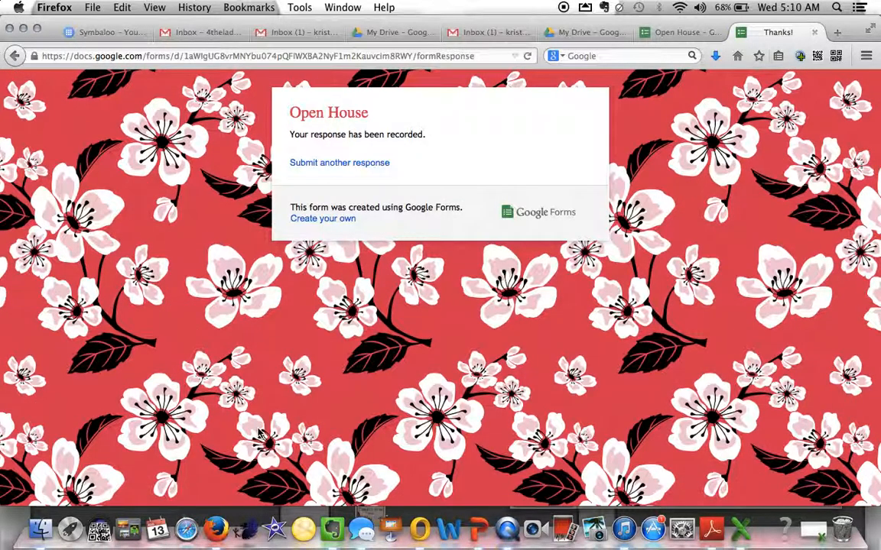
click(328, 165)
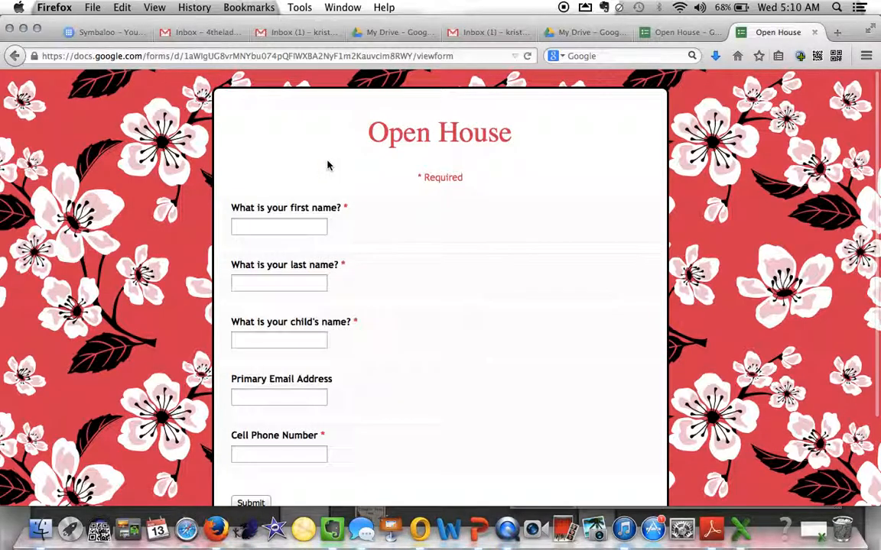
- Open the Open House (Responses) spreadsheet from the My Drive file list
click(596, 35)
scroll(374, 271, down, 3)
scroll(374, 271, down, 10)
scroll(374, 272, down, 12)
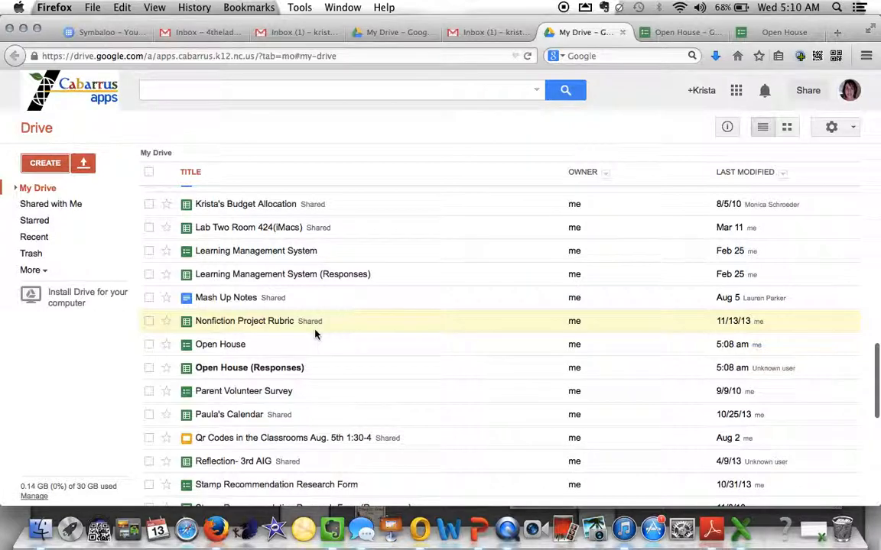
scroll(312, 331, down, 2)
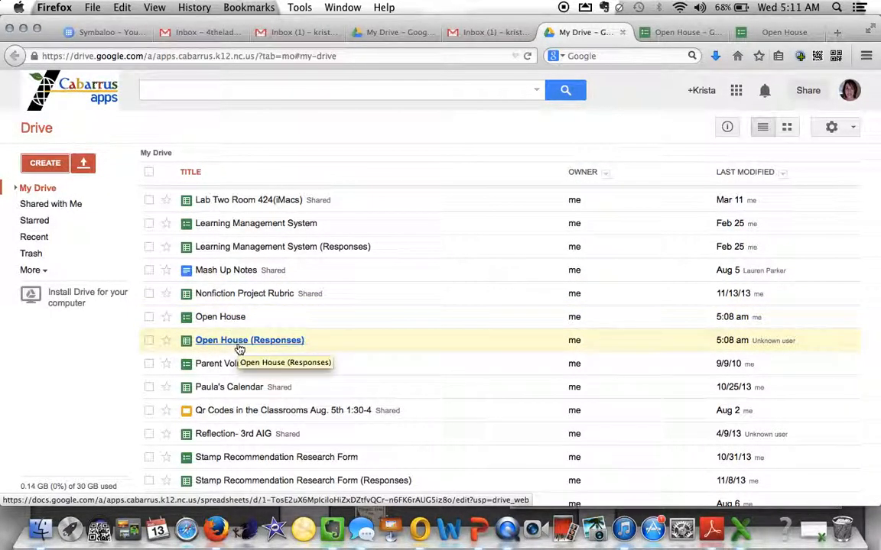
click(240, 341)
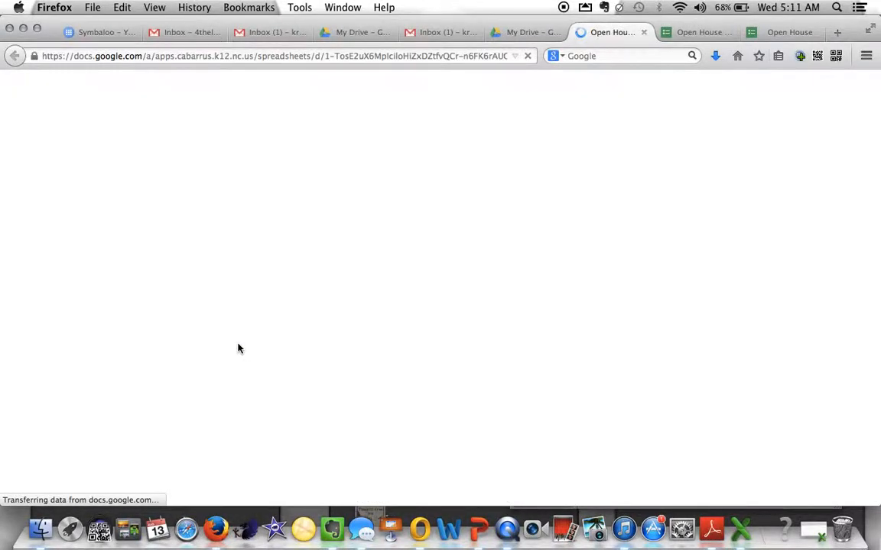